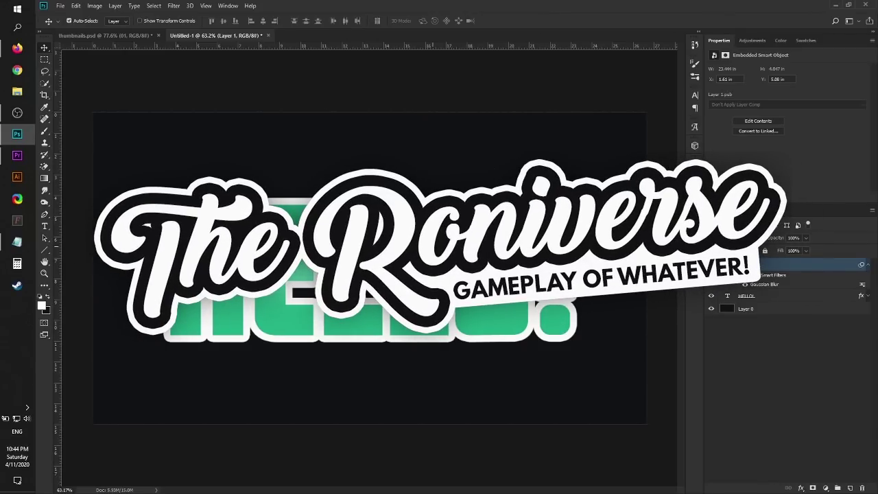
Step: Edit the HELLO! type layer, replacing the O with an S so it reads HELLS!
{"action": "scroll", "coordinate": [217, 274], "scroll_direction": "up", "scroll_amount": 2}
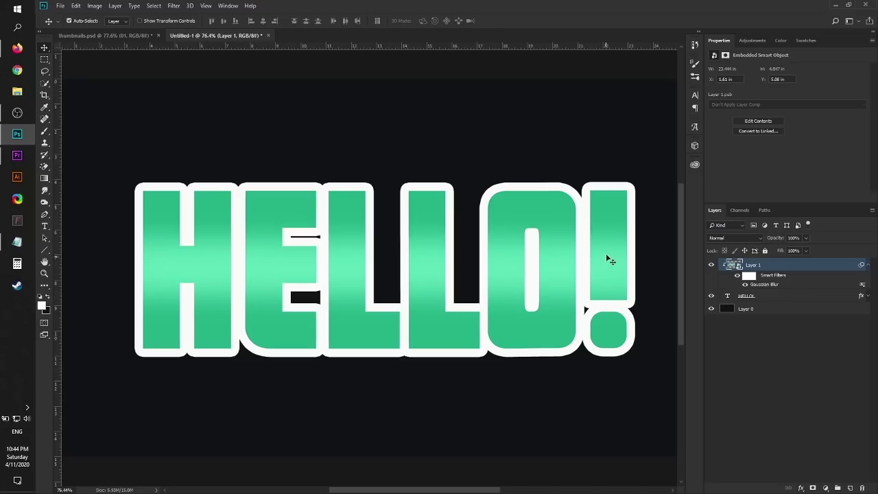
{"action": "left_click", "coordinate": [711, 266]}
{"action": "left_click", "coordinate": [711, 266]}
{"action": "left_click", "coordinate": [731, 298]}
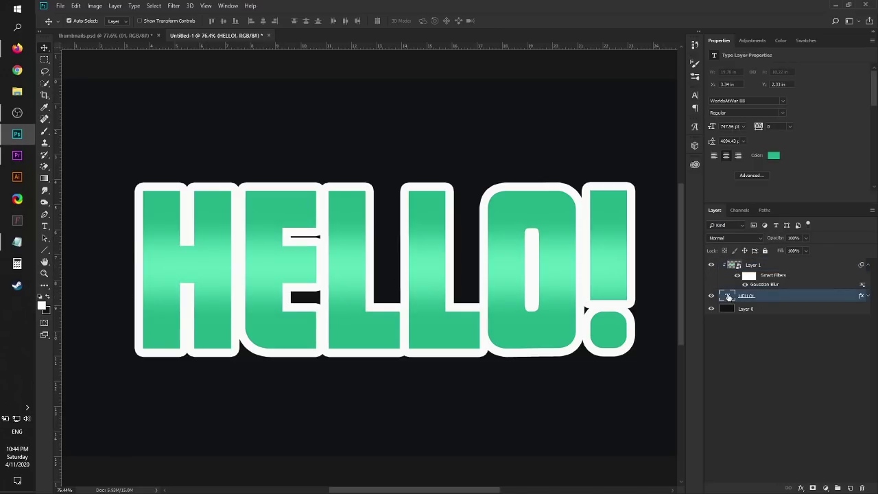
{"action": "double_click", "coordinate": [729, 296]}
{"action": "left_click", "coordinate": [557, 279]}
{"action": "key", "text": "shift+Right"}
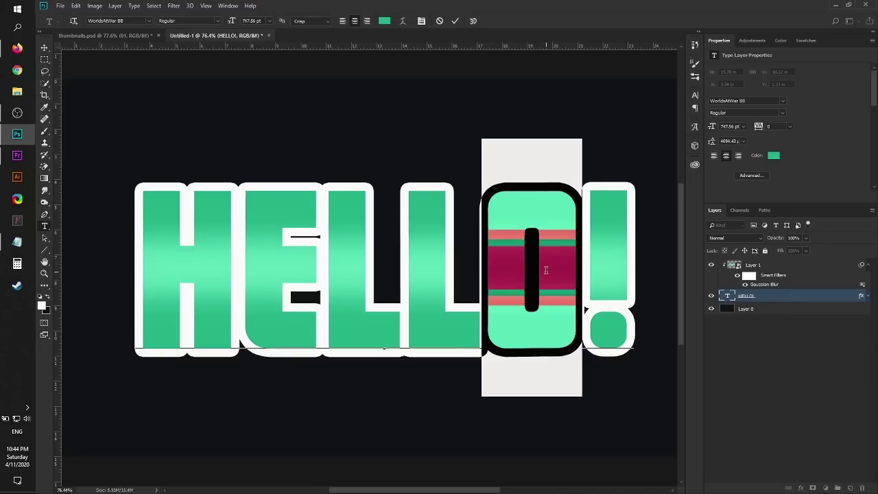
{"action": "type", "text": "s"}
{"action": "left_click_drag", "start_coordinate": [551, 281], "coordinate": [492, 282]}
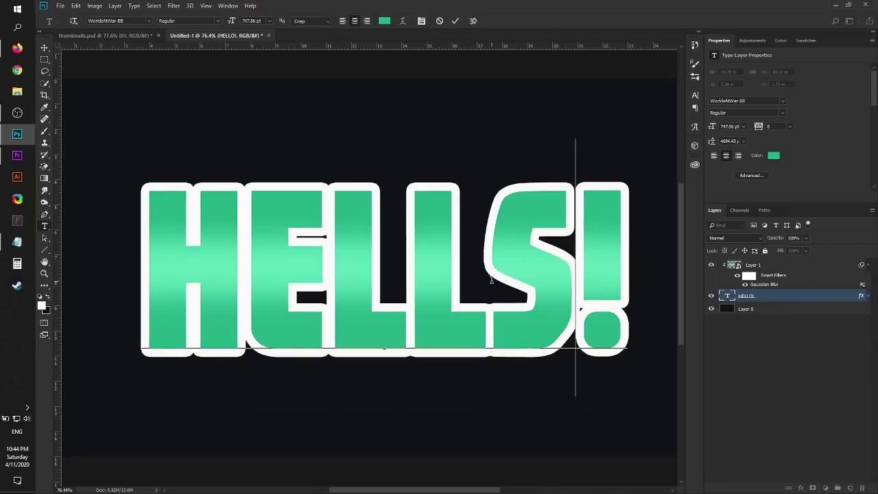
{"action": "key", "text": "ctrl+Return"}
{"action": "key", "text": "v"}
{"action": "scroll", "coordinate": [292, 204], "scroll_direction": "down", "scroll_amount": 1}
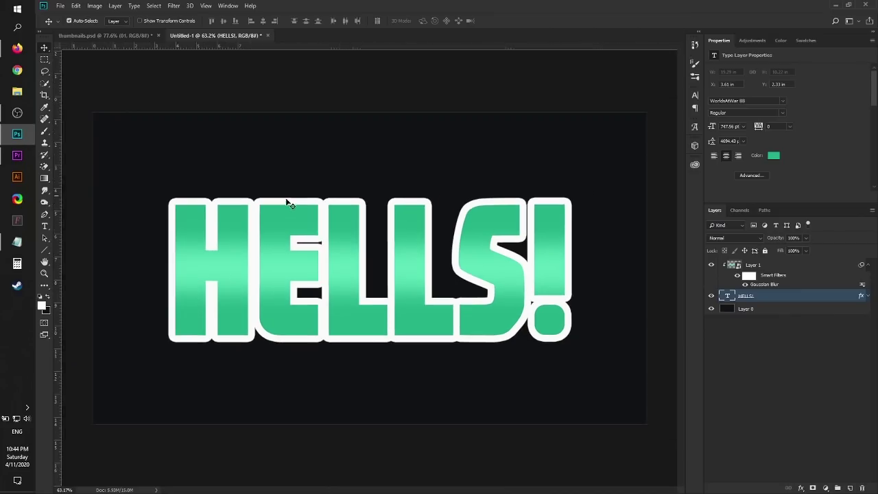
Step: Create a new 1920×1080 document and unlock its Background layer
{"action": "left_click", "coordinate": [61, 6]}
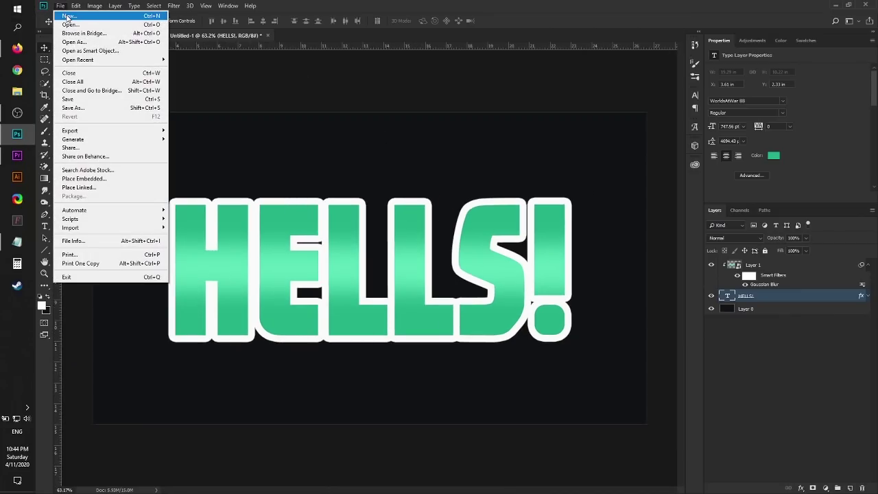
{"action": "left_click", "coordinate": [68, 16]}
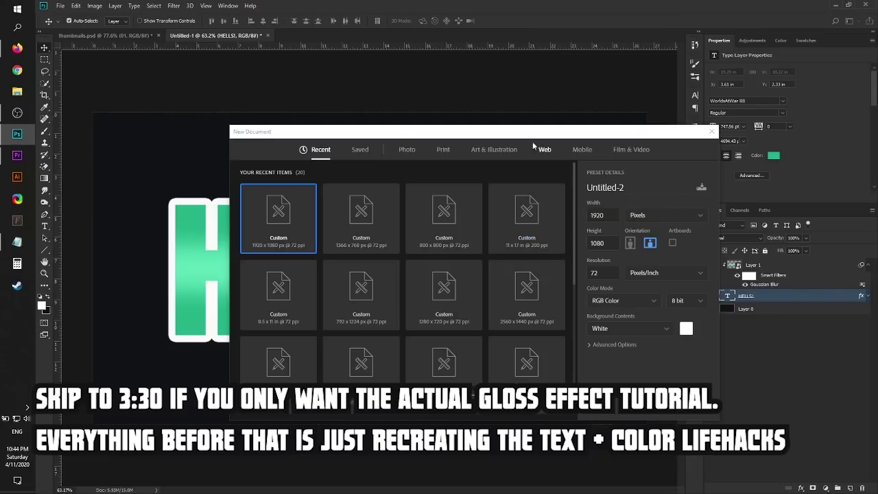
{"action": "left_click", "coordinate": [655, 404]}
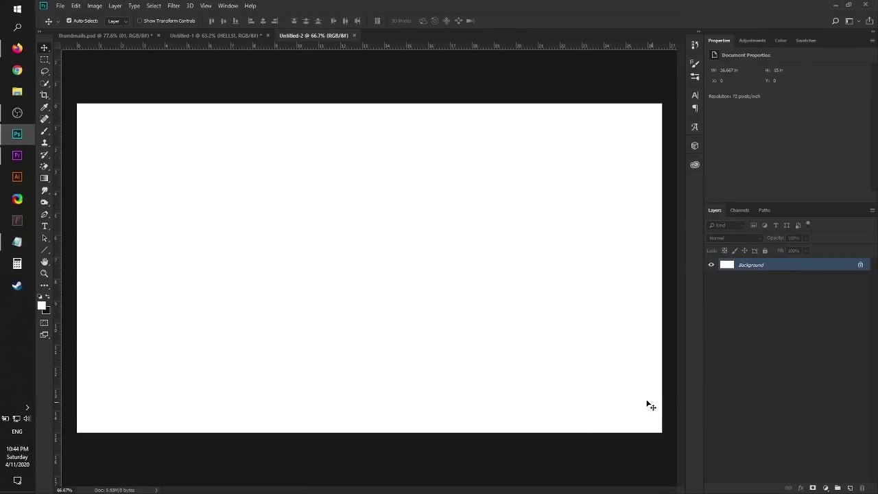
{"action": "left_click", "coordinate": [860, 267]}
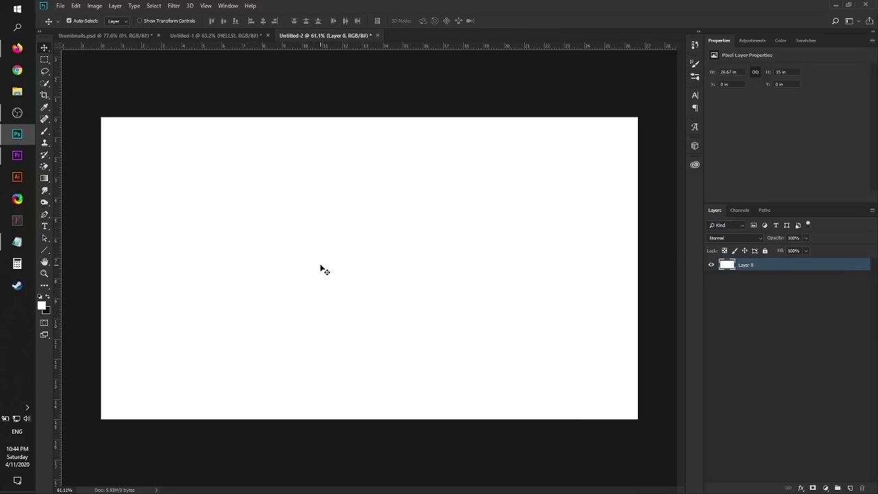
{"action": "scroll", "coordinate": [323, 275], "scroll_direction": "up", "scroll_amount": 2}
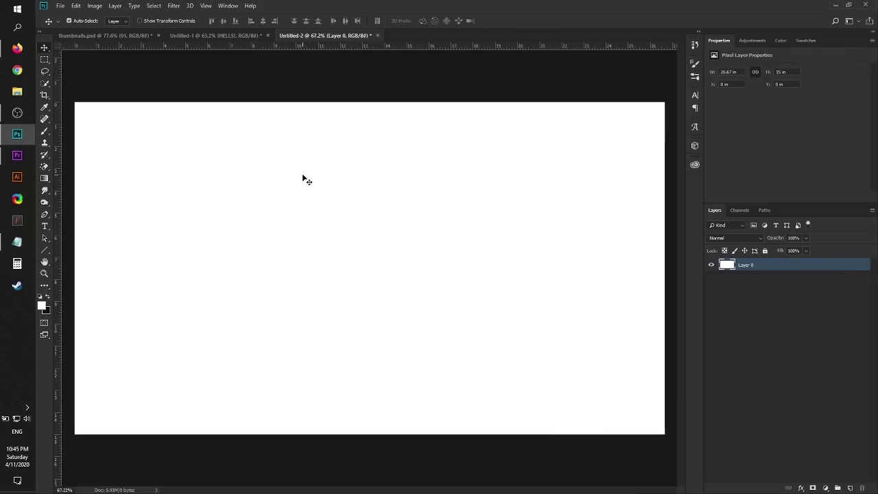
Step: Bring up Fill (Shift+F5) with Contents set to Color to open the Color Picker
{"action": "key", "text": "shift+F5"}
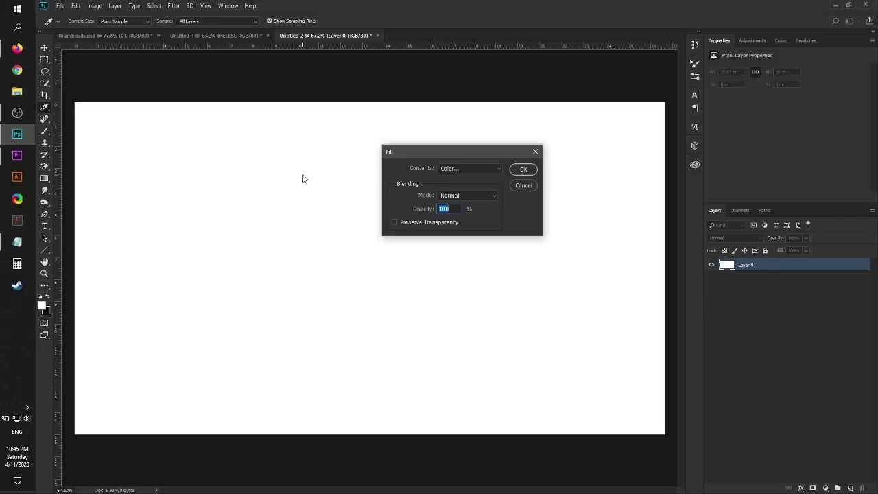
{"action": "left_click", "coordinate": [535, 152]}
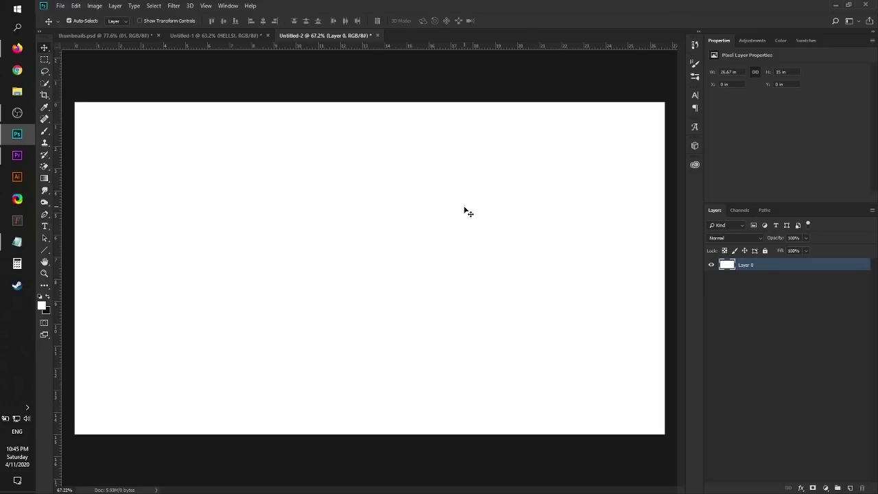
{"action": "key", "text": "shift+F5"}
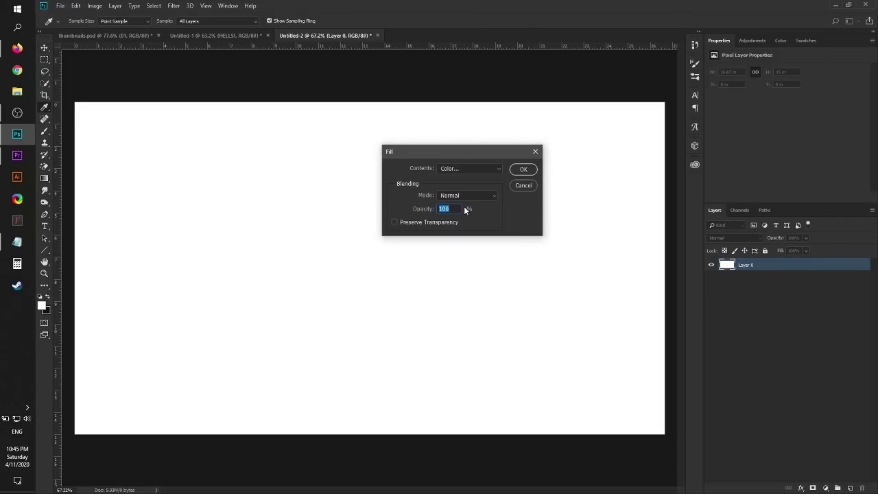
{"action": "left_click", "coordinate": [472, 168]}
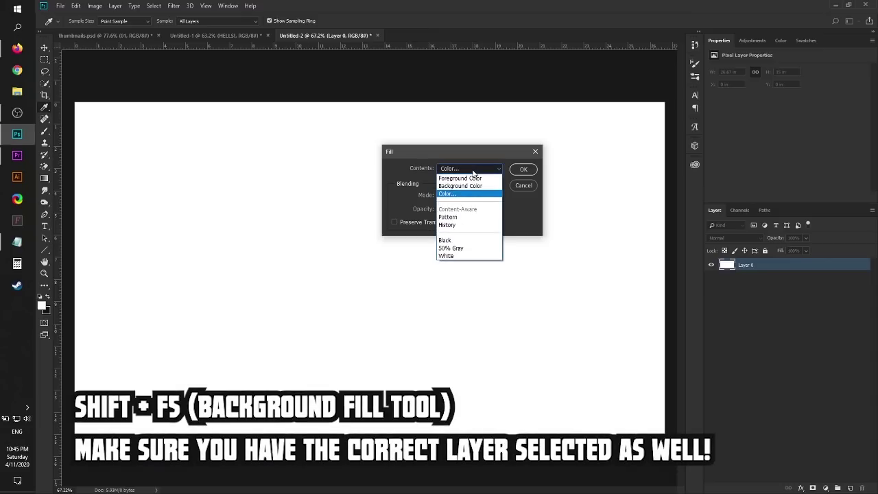
{"action": "left_click", "coordinate": [458, 194]}
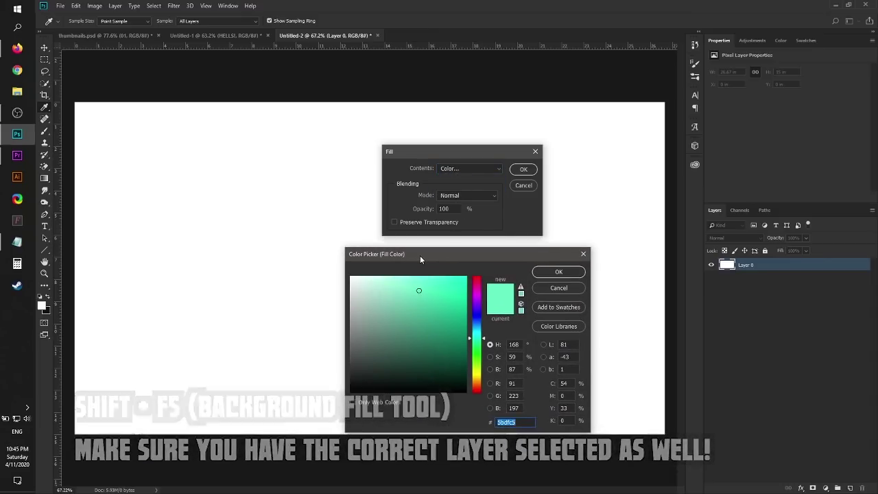
Step: Copy Midnight Blue #2c3e50 from Flat UI Palette v1 on flatuicolors.com
{"action": "left_click", "coordinate": [14, 45]}
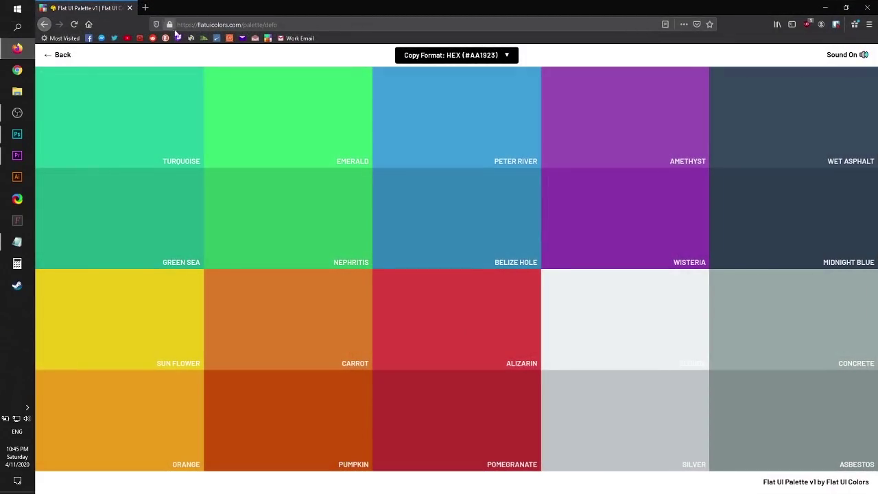
{"action": "left_click", "coordinate": [66, 56]}
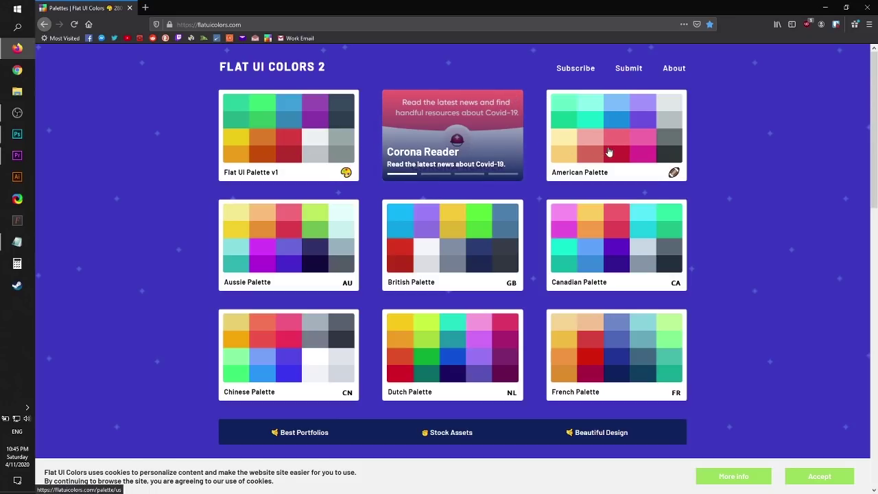
{"action": "left_click", "coordinate": [264, 137]}
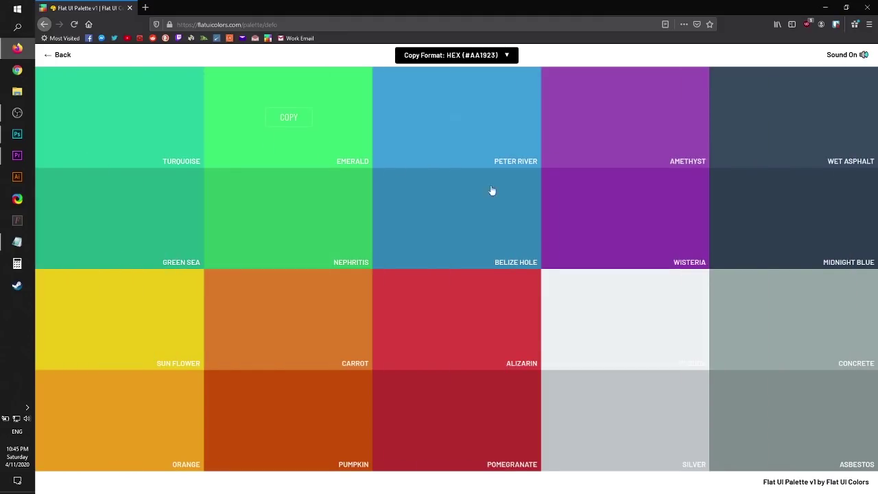
{"action": "left_click", "coordinate": [793, 219]}
Step: Paste #2c3e50 into the hex field and fill the canvas with it
{"action": "left_click", "coordinate": [817, 8]}
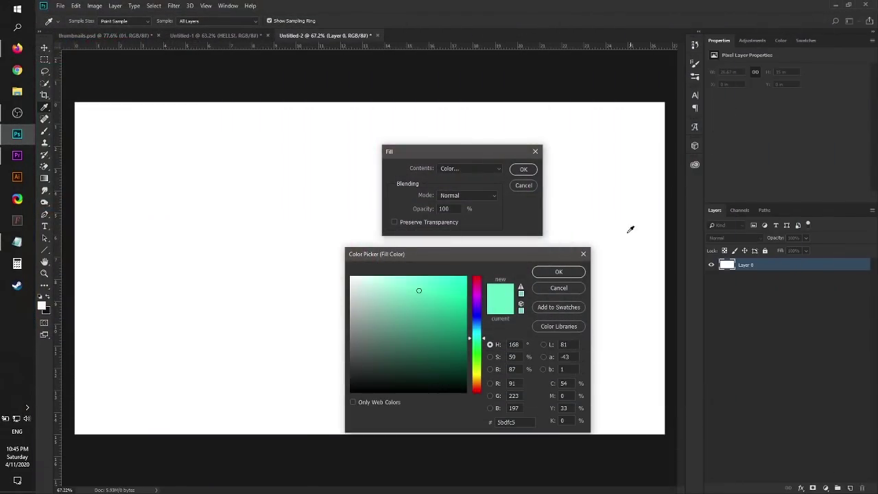
{"action": "left_click", "coordinate": [512, 422]}
{"action": "key", "text": "ctrl+v"}
{"action": "double_click", "coordinate": [515, 422]}
{"action": "key", "text": "ctrl+v"}
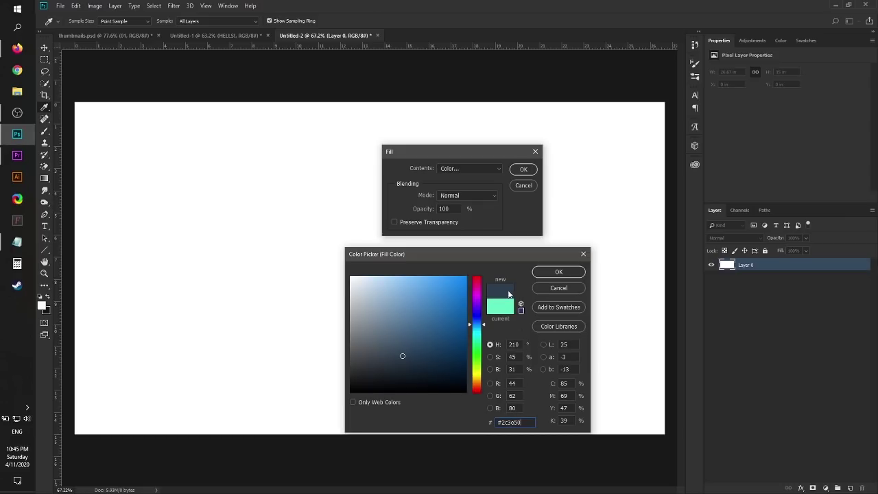
{"action": "left_click", "coordinate": [559, 272]}
{"action": "left_click", "coordinate": [520, 170]}
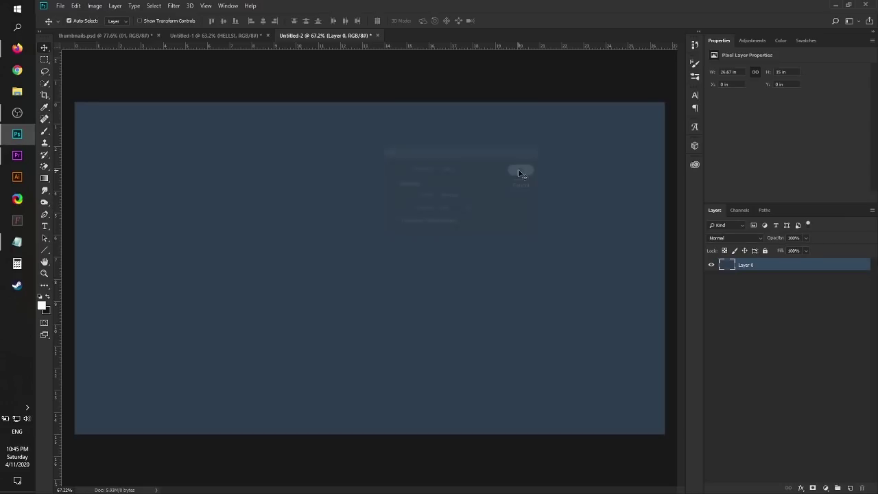
Step: Zoom out to see the whole blue canvas and compare it with the HELLS! document
{"action": "key", "text": "ctrl+minus"}
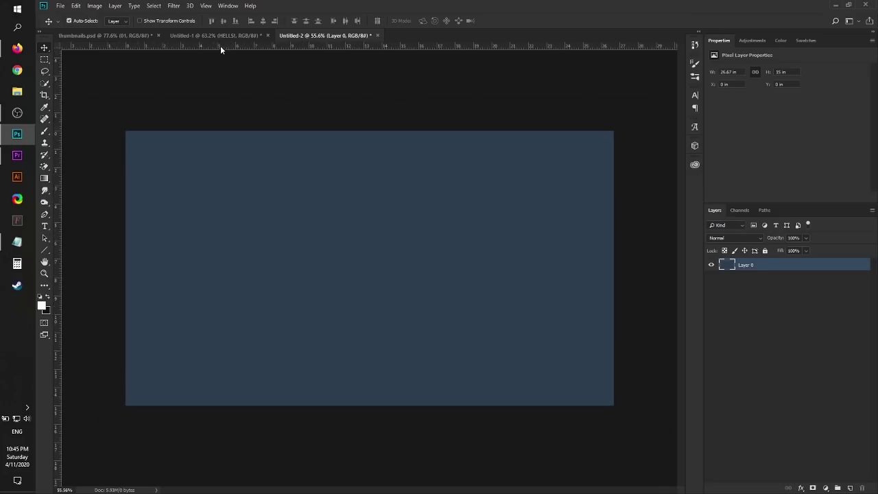
{"action": "left_click", "coordinate": [220, 35]}
{"action": "left_click", "coordinate": [326, 35]}
{"action": "scroll", "coordinate": [369, 318], "scroll_direction": "up", "scroll_amount": 1}
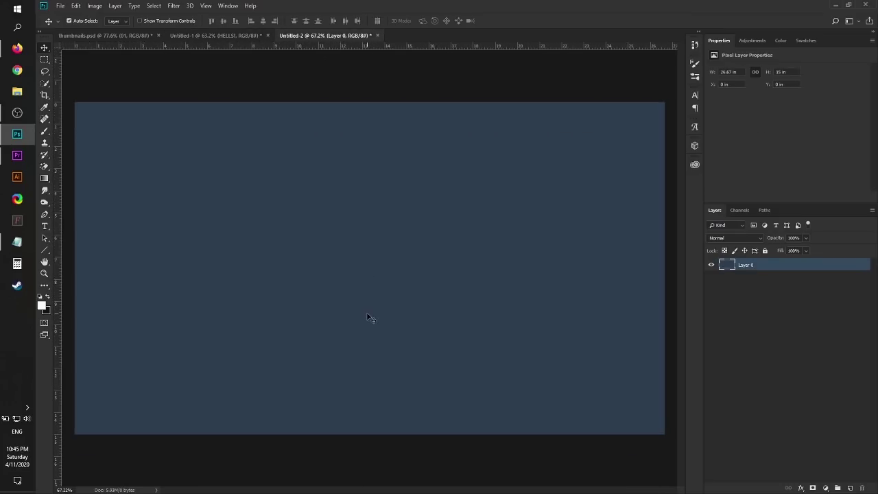
{"action": "scroll", "coordinate": [368, 318], "scroll_direction": "down", "scroll_amount": 1}
{"action": "scroll", "coordinate": [368, 318], "scroll_direction": "up", "scroll_amount": 1}
Step: Add a horizontal type layer reading HELLO! at the centre of the dark blue canvas
{"action": "key", "text": "t"}
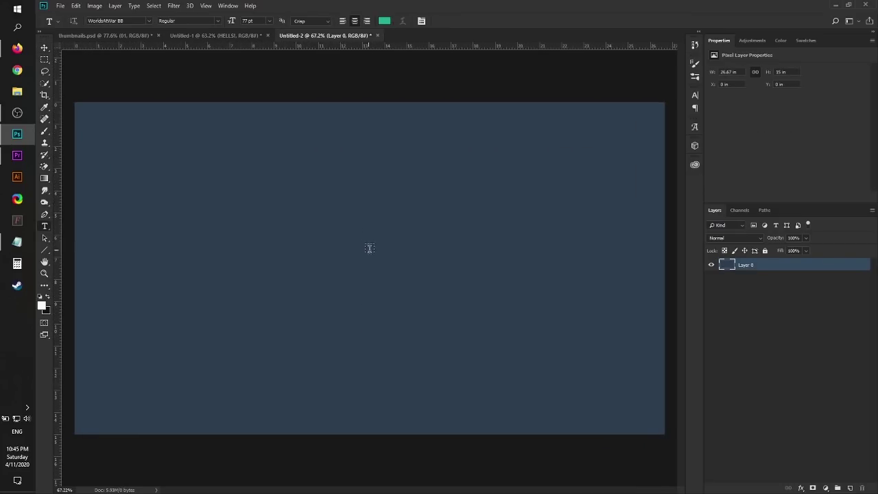
{"action": "left_click", "coordinate": [374, 266]}
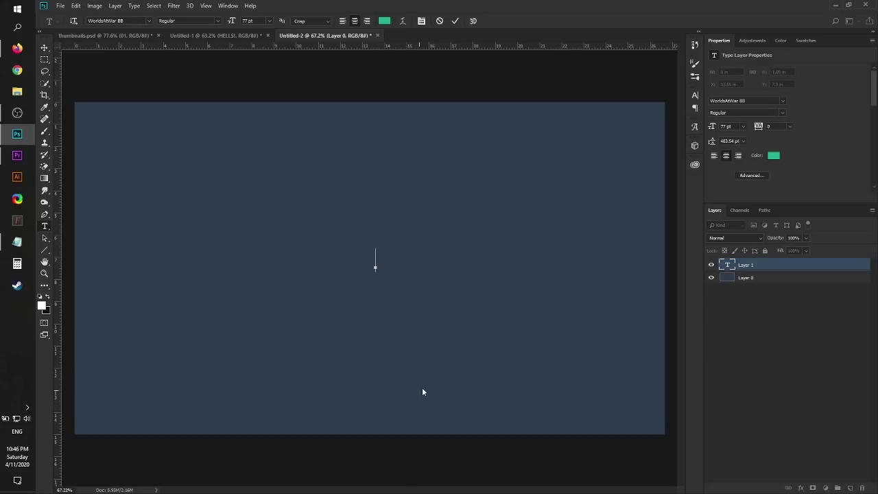
{"action": "left_click", "coordinate": [765, 274]}
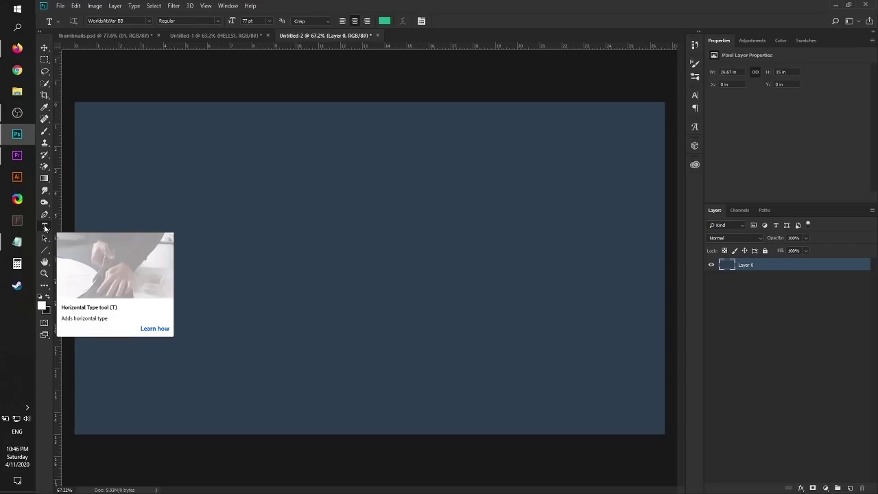
{"action": "left_click", "coordinate": [44, 229]}
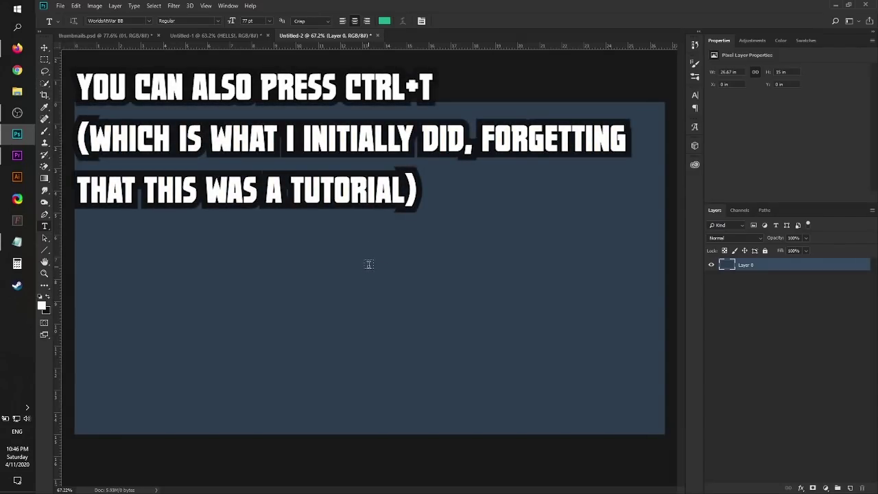
{"action": "left_click", "coordinate": [368, 264]}
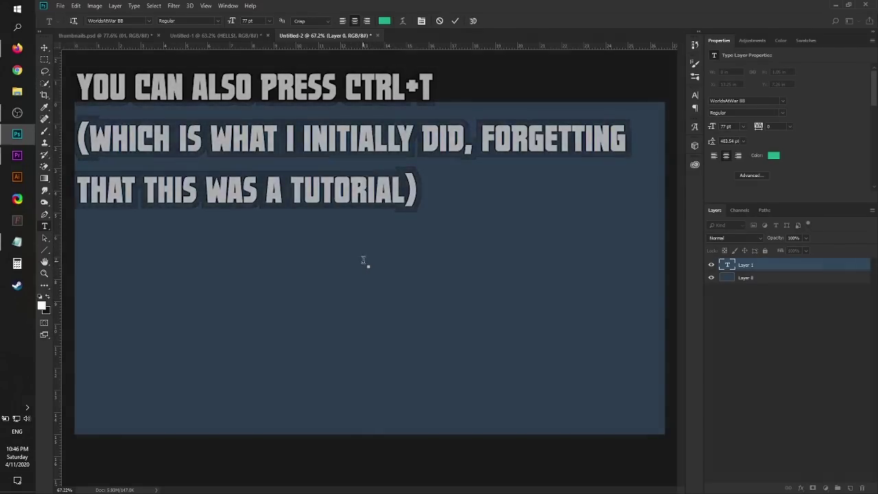
{"action": "type", "text": "HEL"}
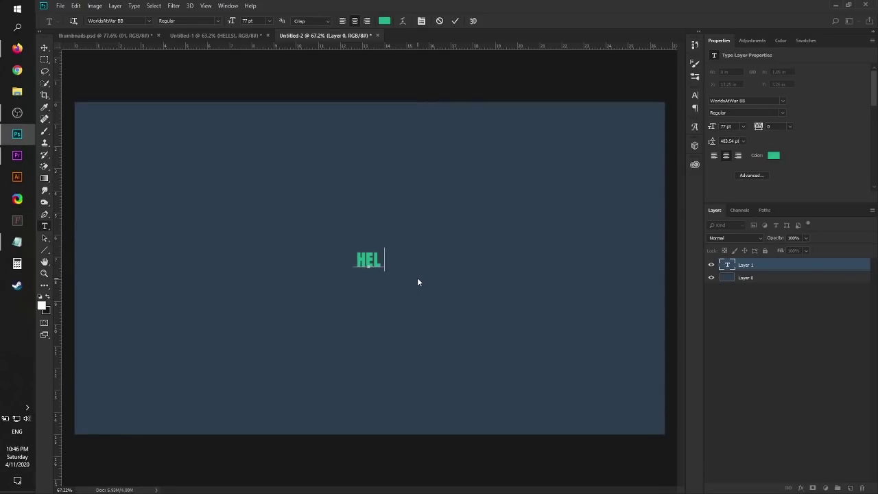
{"action": "type", "text": "LO!"}
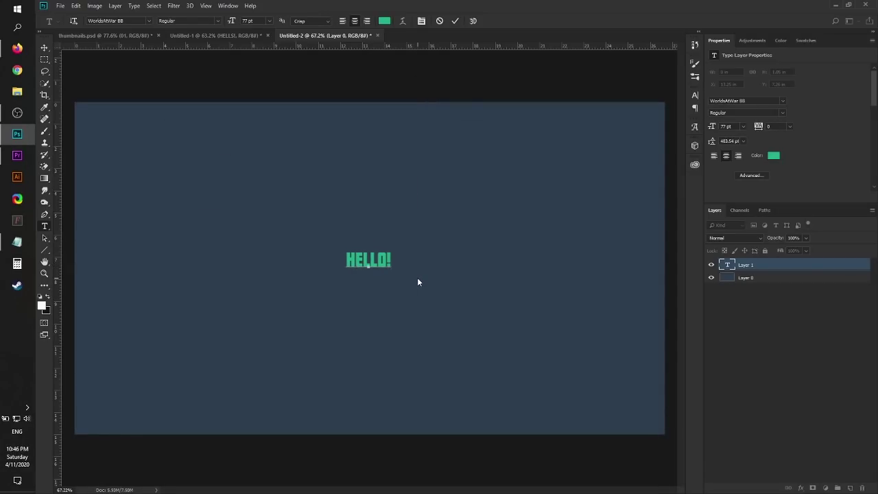
{"action": "left_click", "coordinate": [758, 266]}
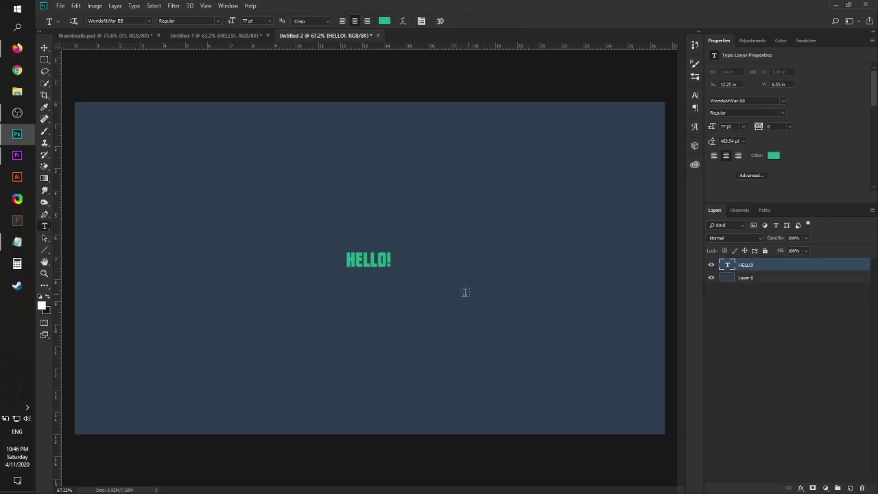
{"action": "key", "text": "v"}
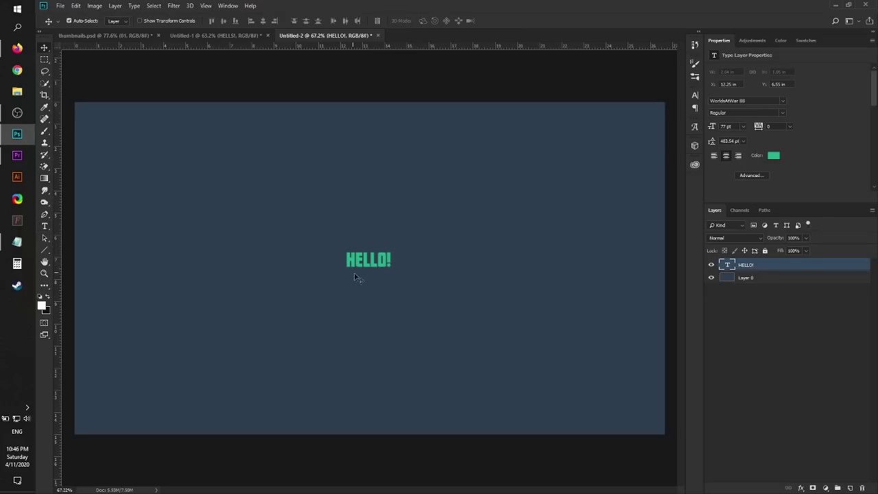
{"action": "scroll", "coordinate": [355, 278], "scroll_direction": "down", "scroll_amount": 1}
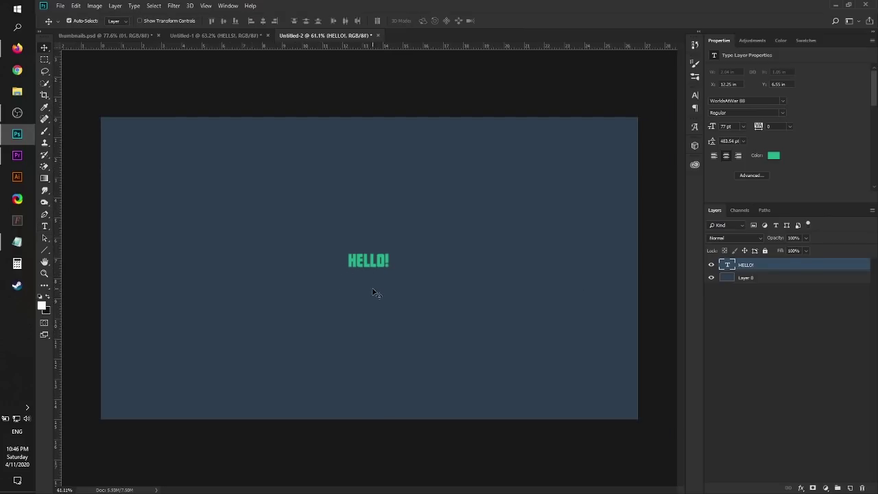
Step: Free-transform HELLO! from its centre up to about 803.87 pt, centred on the canvas
{"action": "key", "text": "ctrl+t"}
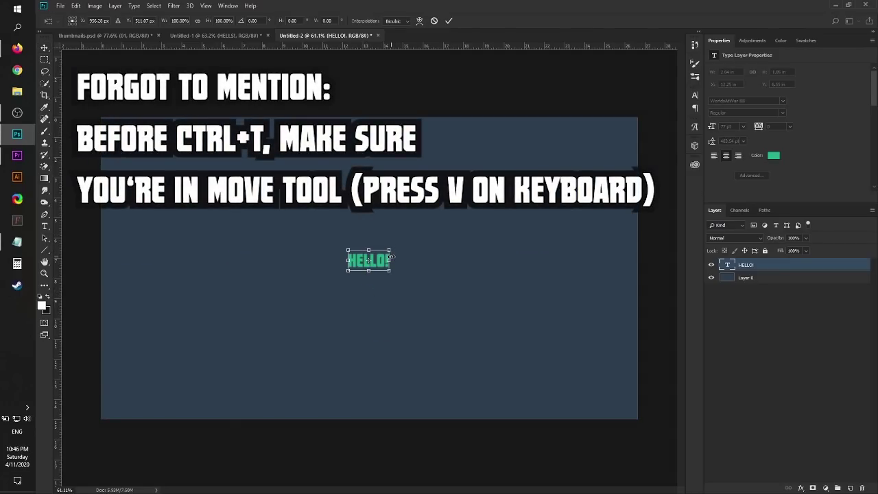
{"action": "scroll", "coordinate": [354, 267], "scroll_direction": "up", "scroll_amount": 1}
{"action": "scroll", "coordinate": [354, 267], "scroll_direction": "down", "scroll_amount": 1}
{"action": "scroll", "coordinate": [351, 268], "scroll_direction": "up", "scroll_amount": 1}
{"action": "scroll", "coordinate": [348, 268], "scroll_direction": "down", "scroll_amount": 1}
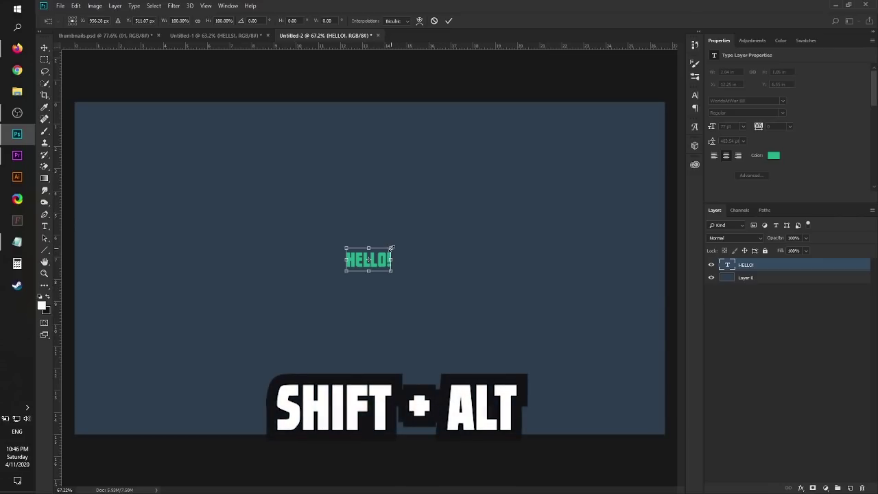
{"action": "left_click_drag", "start_coordinate": [391, 247], "coordinate": [450, 216]}
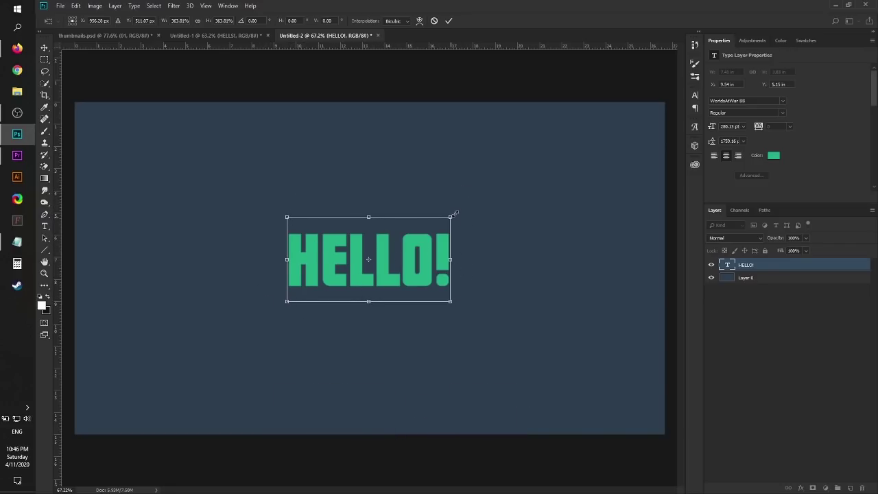
{"action": "left_click_drag", "start_coordinate": [456, 214], "coordinate": [571, 181]}
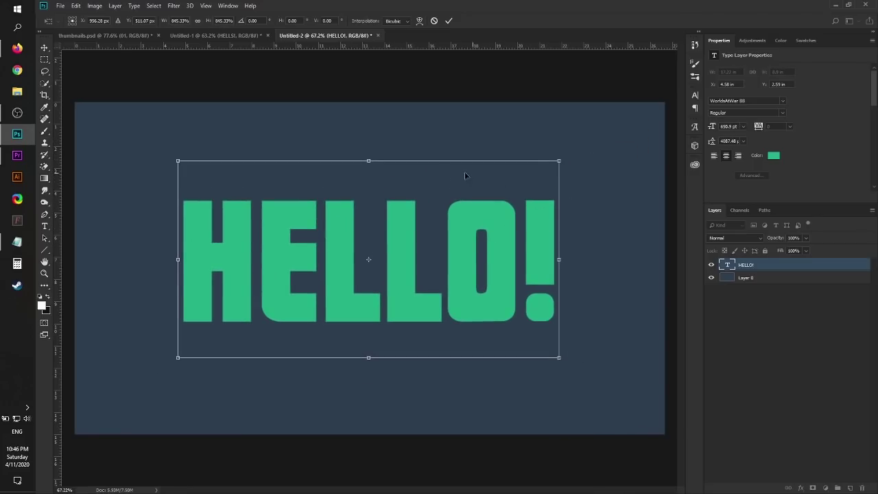
{"action": "left_click_drag", "start_coordinate": [559, 162], "coordinate": [389, 185]}
{"action": "key", "text": "ctrl+z"}
{"action": "left_click_drag", "start_coordinate": [560, 159], "coordinate": [604, 137]}
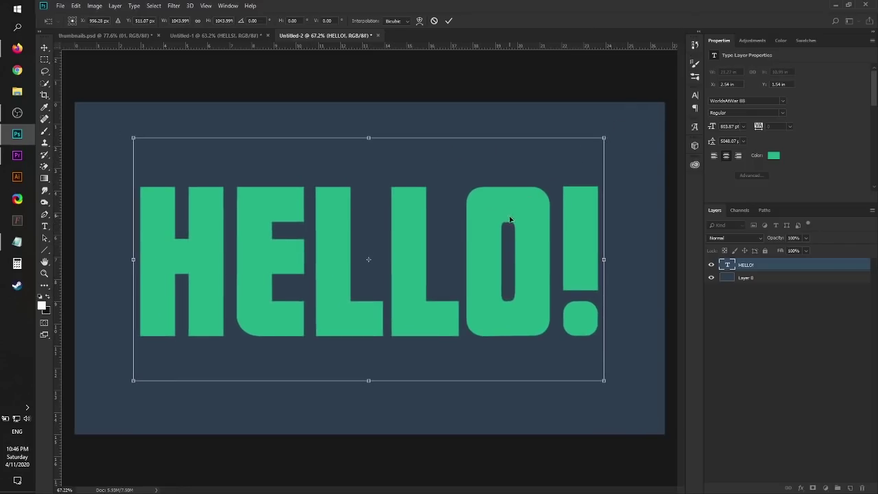
{"action": "mouse_move", "coordinate": [510, 222]}
{"action": "left_mouse_down"}
{"action": "mouse_move", "coordinate": [526, 229]}
{"action": "mouse_move", "coordinate": [511, 225]}
{"action": "left_mouse_up"}
{"action": "key", "text": "Return"}
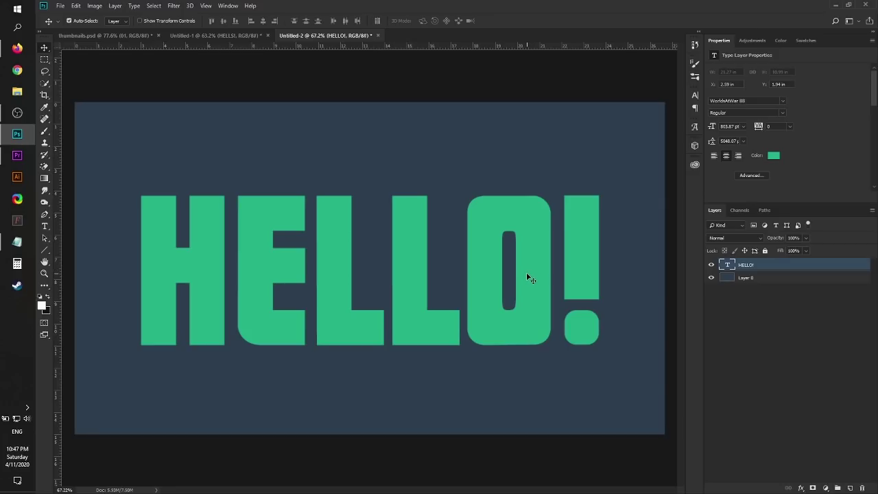
Step: Try adding a Stroke effect from the fx menu, then close Layer Style without it
{"action": "left_click", "coordinate": [801, 488]}
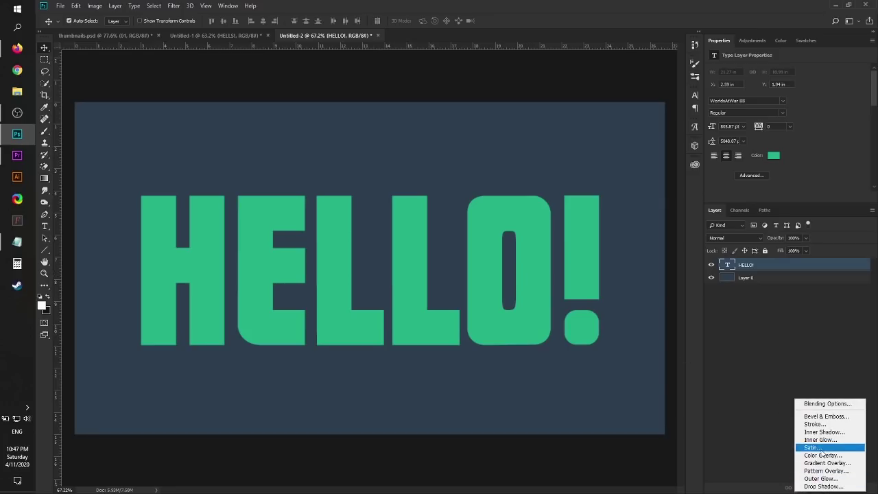
{"action": "left_click", "coordinate": [819, 424]}
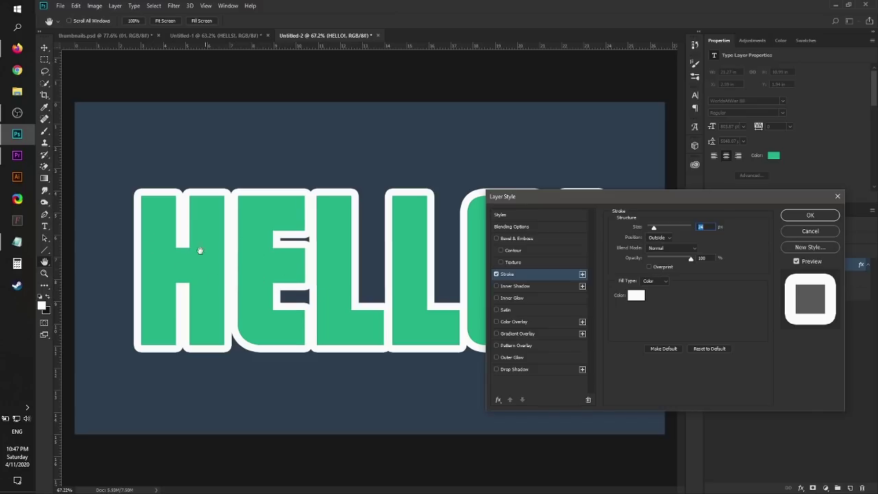
{"action": "left_click", "coordinate": [496, 273]}
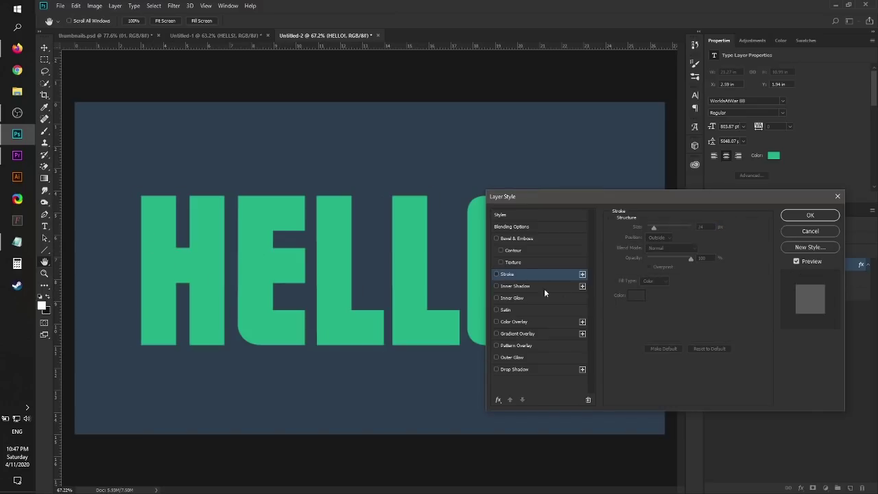
{"action": "left_click", "coordinate": [810, 231]}
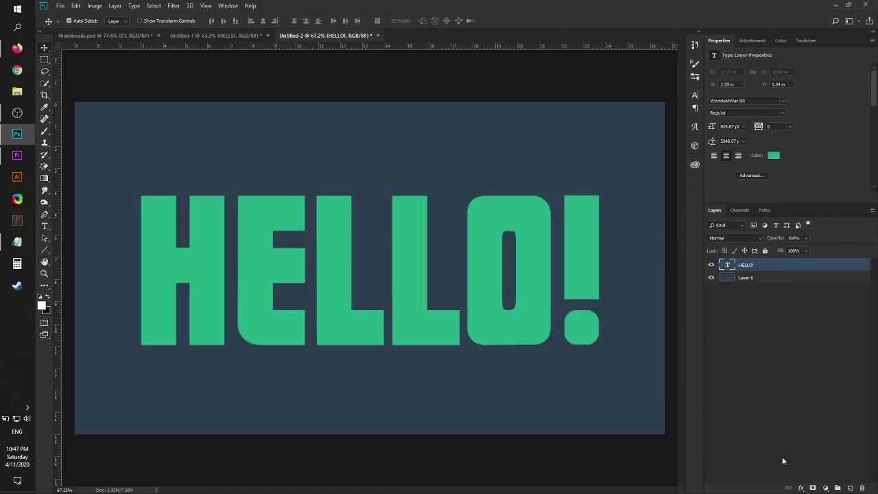
Step: Enable only a 24 px white outside Stroke on HELLO! and open its colour picker
{"action": "left_click", "coordinate": [799, 489]}
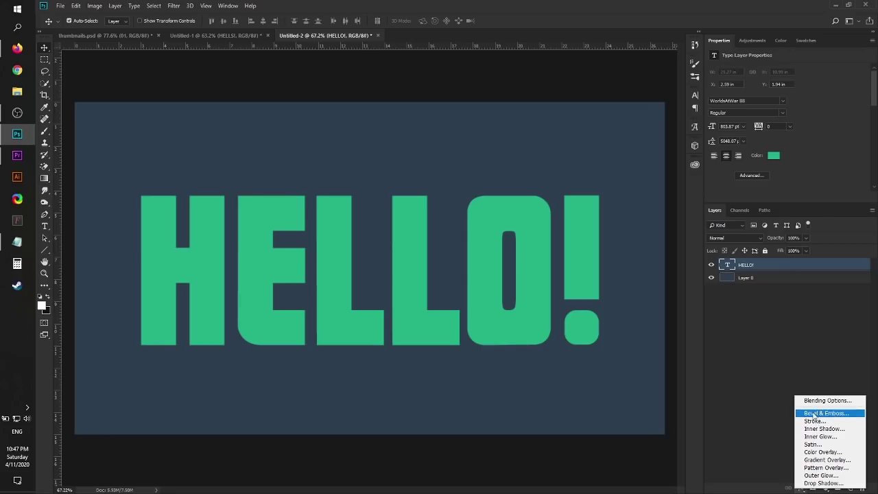
{"action": "left_click", "coordinate": [824, 428]}
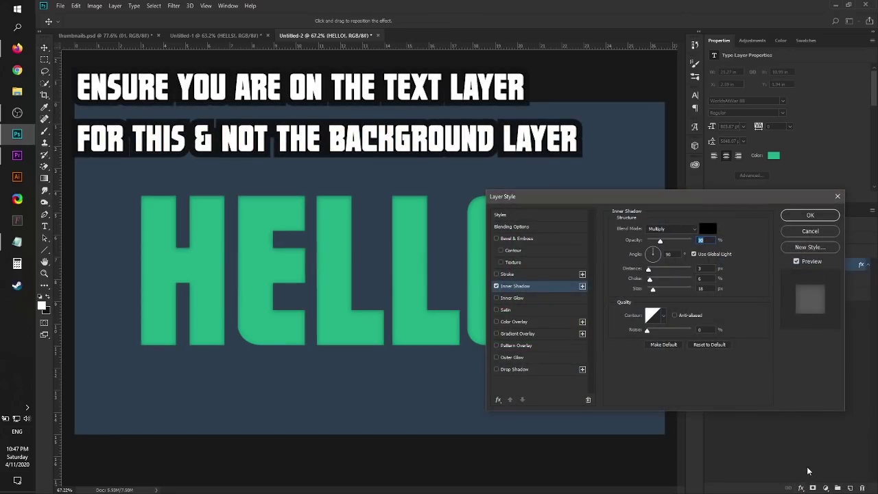
{"action": "left_click", "coordinate": [496, 286]}
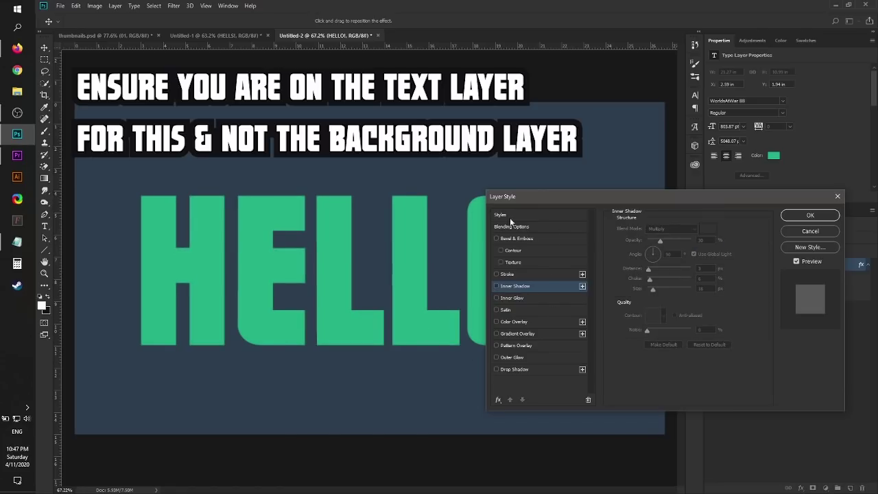
{"action": "left_click", "coordinate": [496, 274]}
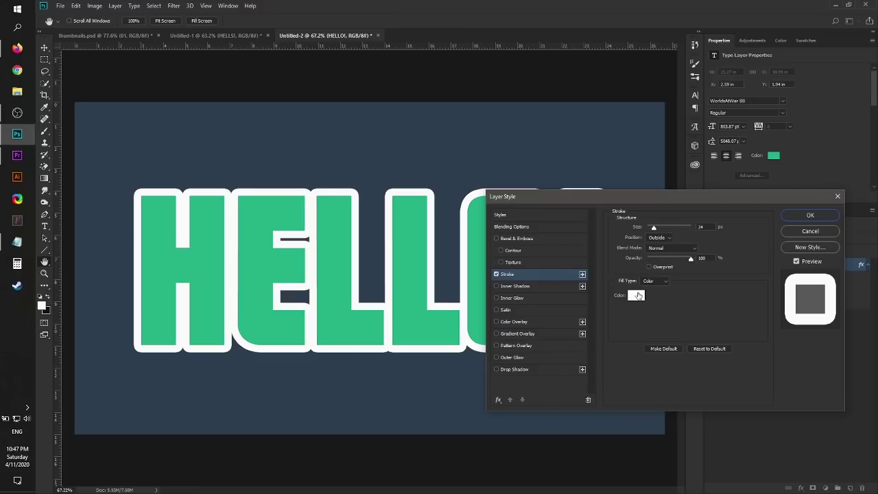
{"action": "left_click", "coordinate": [636, 296]}
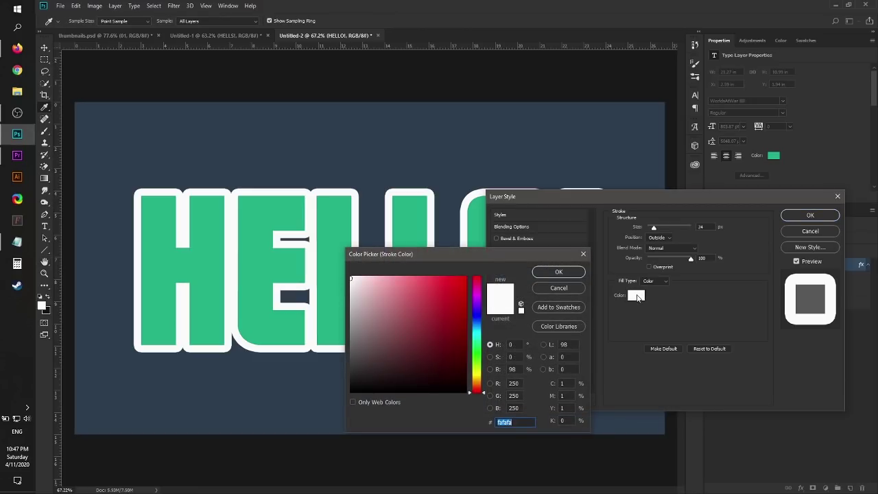
{"action": "left_click_drag", "start_coordinate": [499, 260], "coordinate": [470, 246]}
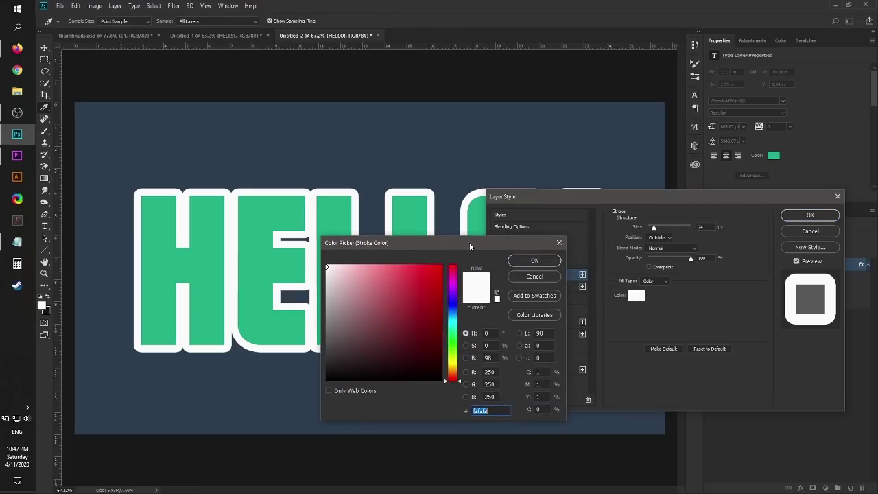
Step: In Firefox, go back to the Flat UI Colors palettes page and open the British Palette
{"action": "left_click", "coordinate": [15, 49]}
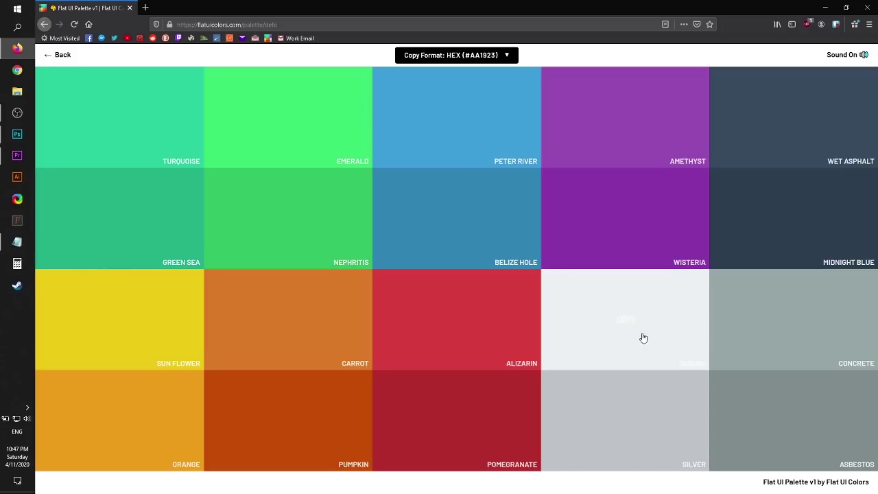
{"action": "left_click", "coordinate": [68, 59]}
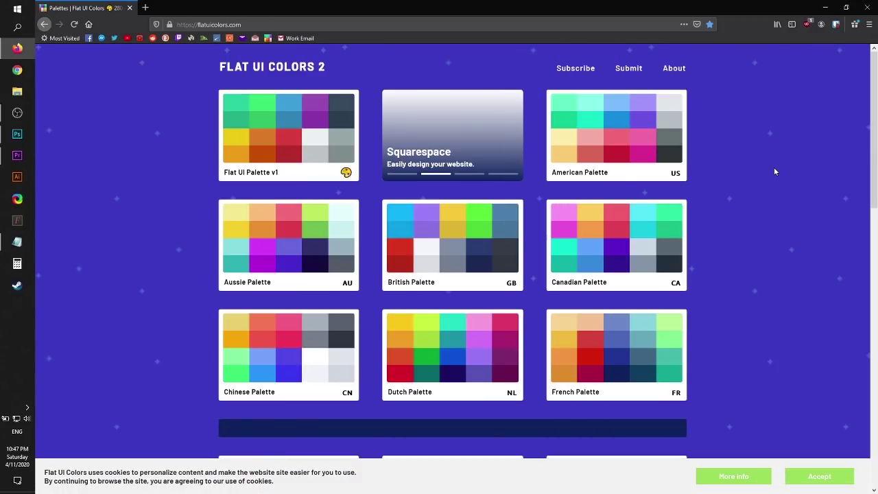
{"action": "left_click", "coordinate": [453, 239]}
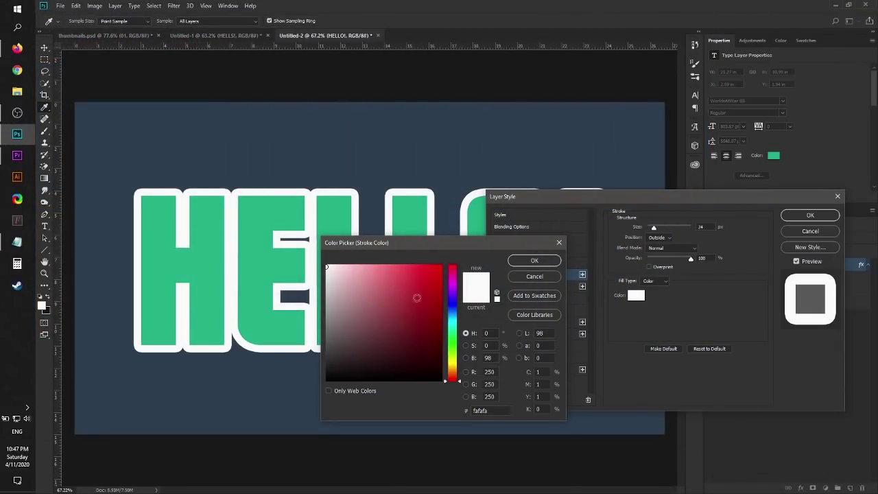
Step: Paste f5f6fa as the stroke colour and accept both the Color Picker and Layer Style
{"action": "left_click", "coordinate": [484, 410]}
{"action": "type", "text": "#f5f6fa"}
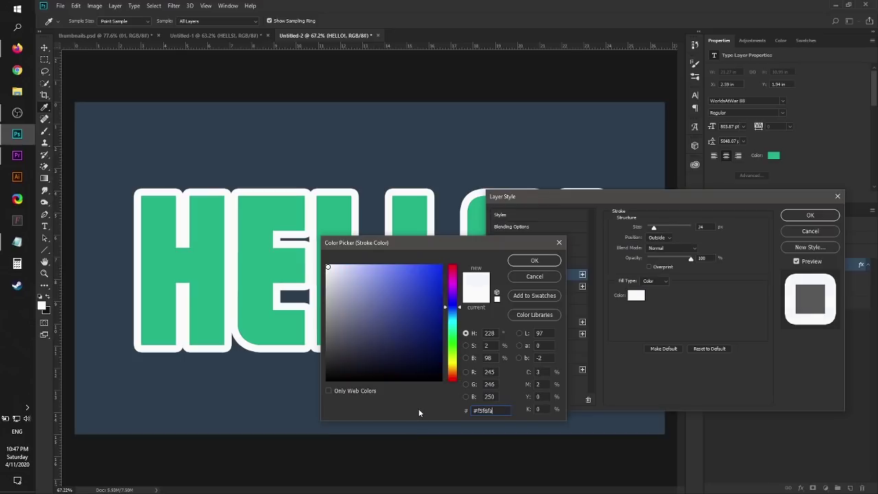
{"action": "left_click", "coordinate": [533, 261]}
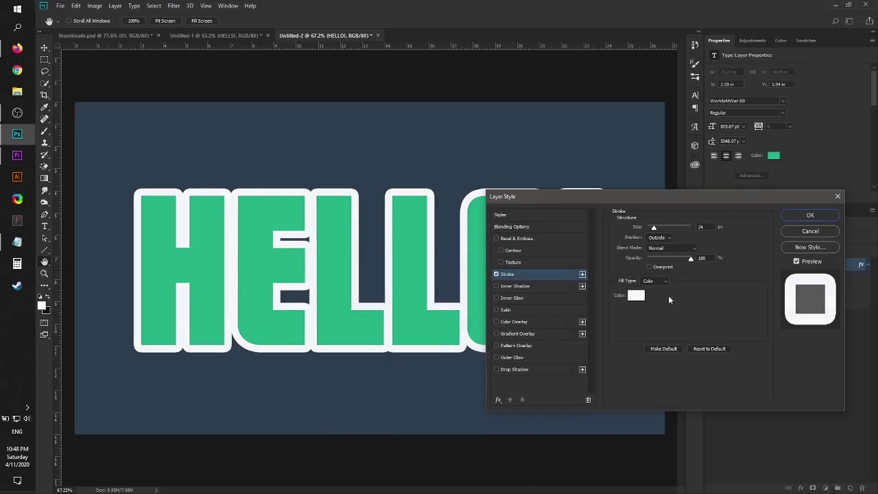
{"action": "left_click", "coordinate": [800, 216]}
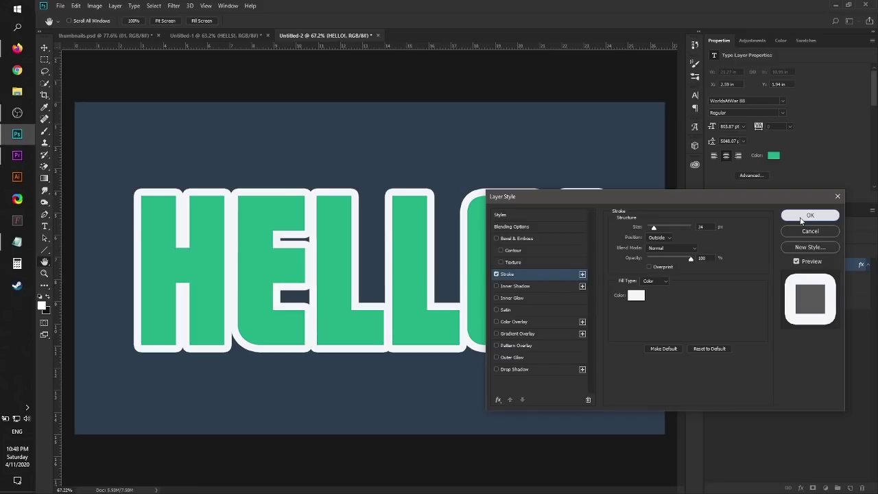
{"action": "scroll", "coordinate": [384, 262], "scroll_direction": "down", "scroll_amount": 1}
{"action": "scroll", "coordinate": [383, 262], "scroll_direction": "up", "scroll_amount": 1}
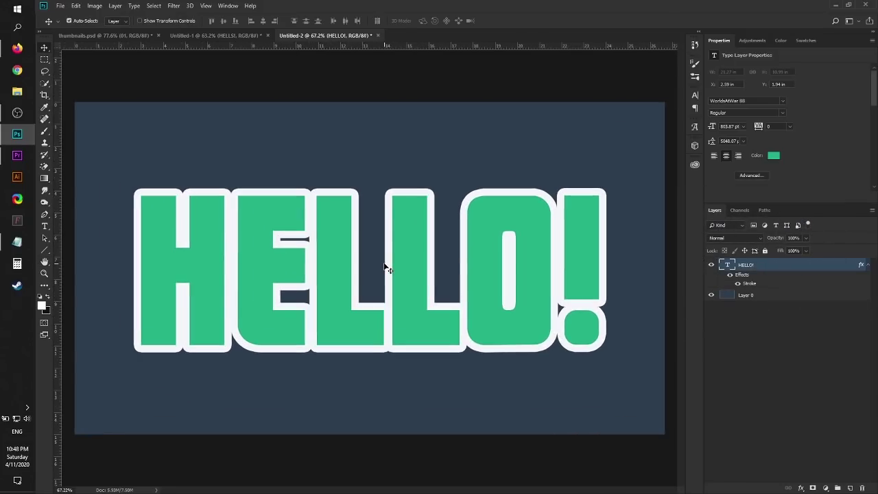
Step: Collapse HELLO!'s effects and add a new empty Layer 1 above it, keeping it selected
{"action": "left_click", "coordinate": [868, 265]}
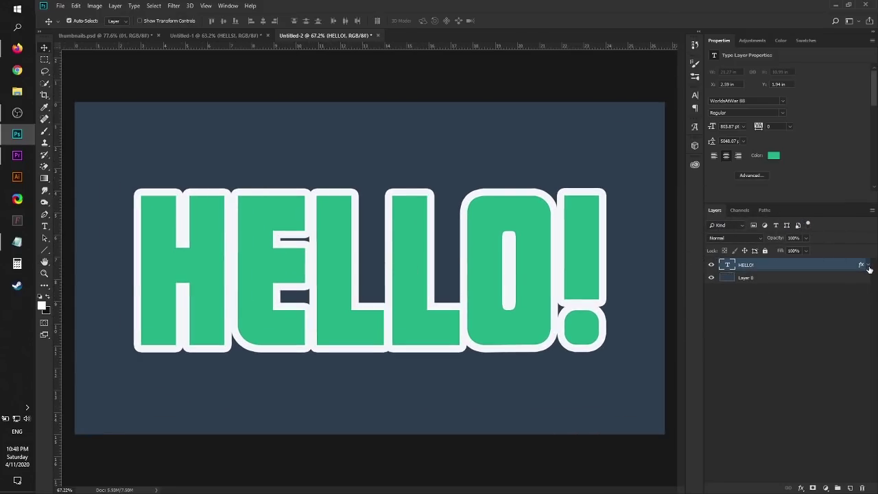
{"action": "left_click", "coordinate": [849, 489]}
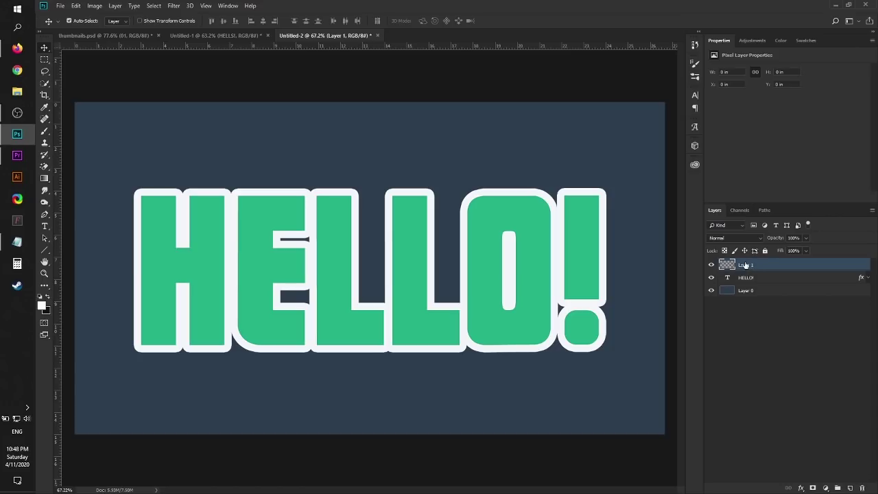
{"action": "left_click", "coordinate": [760, 278]}
{"action": "left_click", "coordinate": [762, 270]}
Step: Draw a rectangular marquee band across the middle of the HELLO! letters
{"action": "left_click", "coordinate": [46, 61]}
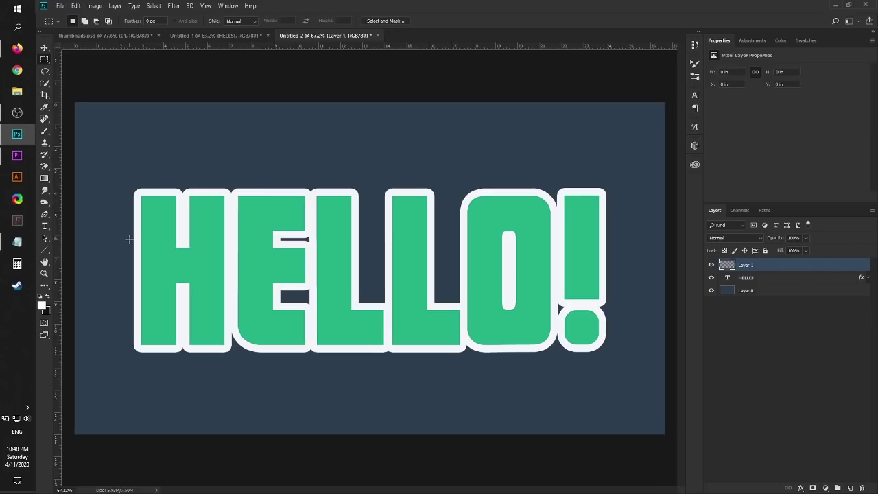
{"action": "left_click_drag", "start_coordinate": [130, 239], "coordinate": [615, 300]}
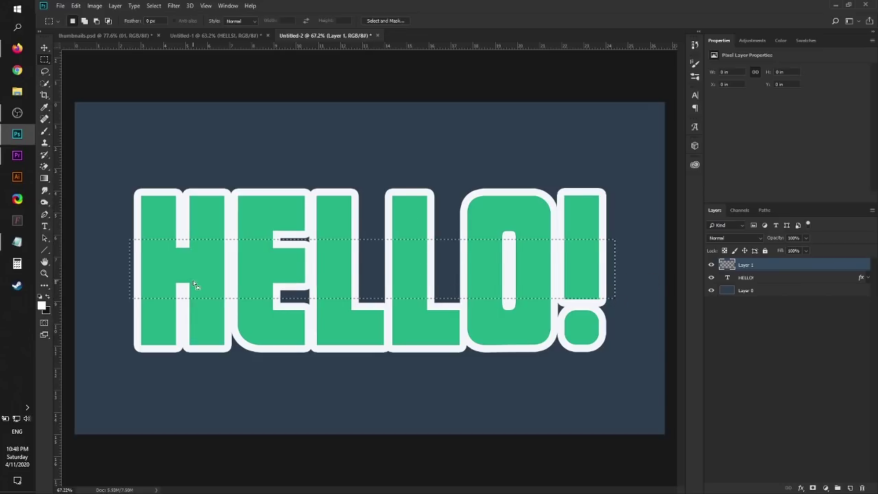
{"action": "mouse_move", "coordinate": [387, 244]}
{"action": "left_mouse_down"}
{"action": "mouse_move", "coordinate": [435, 269]}
{"action": "mouse_move", "coordinate": [529, 251]}
{"action": "mouse_move", "coordinate": [384, 242]}
{"action": "left_mouse_up"}
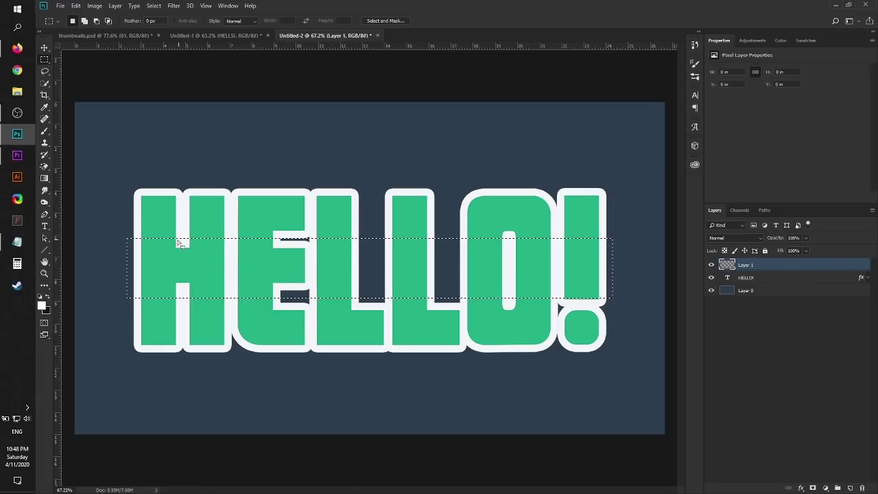
Step: Fill the band selection with mint green 53d9bf, sampled from the letters and lightened
{"action": "right_click", "coordinate": [363, 265]}
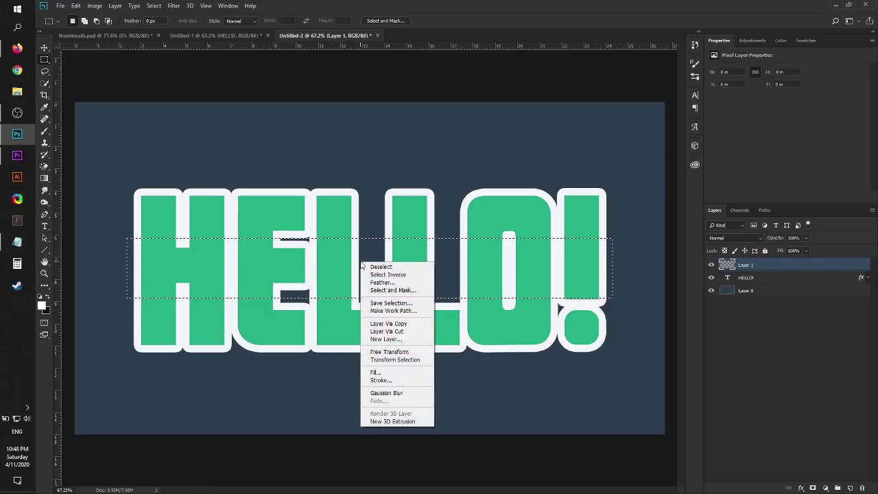
{"action": "left_click", "coordinate": [390, 372]}
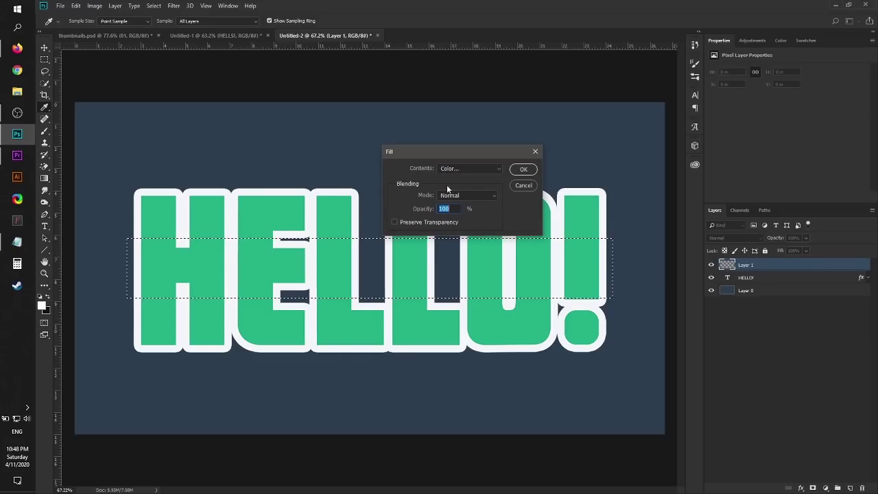
{"action": "left_click", "coordinate": [458, 170]}
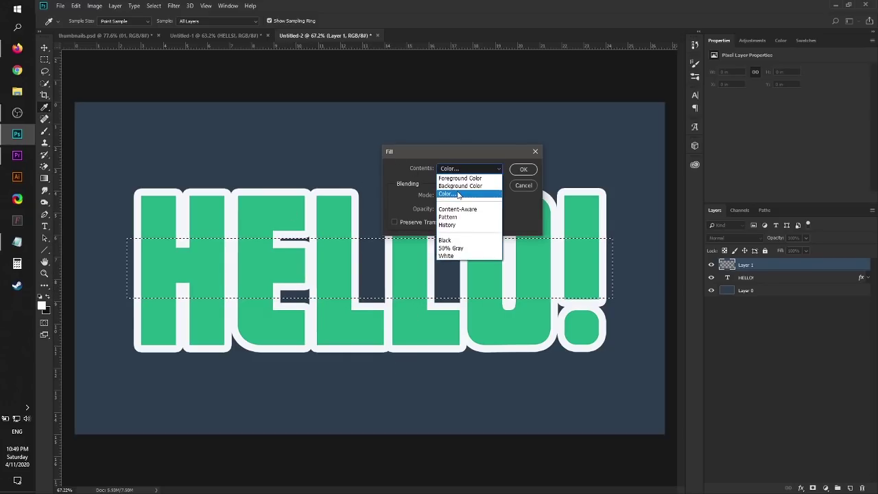
{"action": "left_click", "coordinate": [461, 173]}
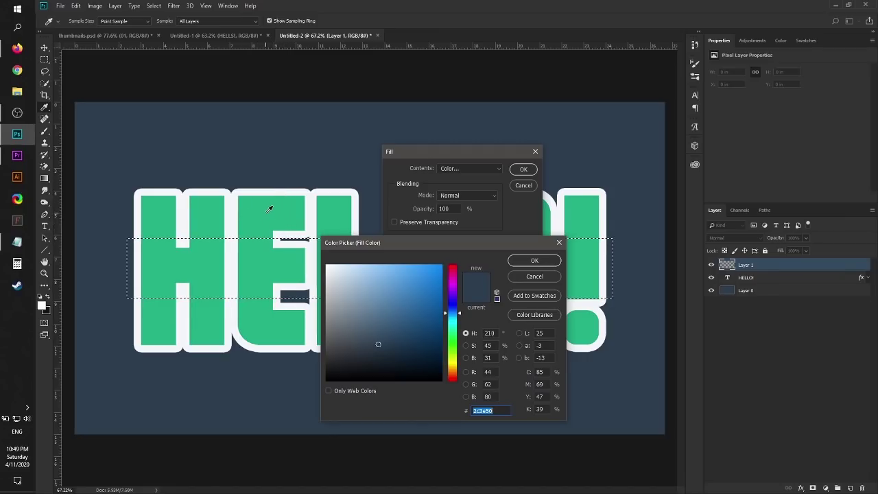
{"action": "left_click", "coordinate": [269, 209]}
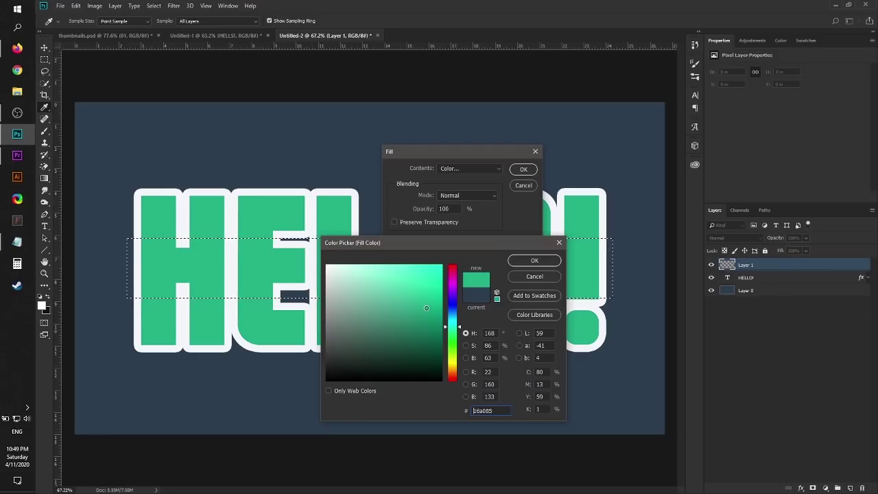
{"action": "left_click_drag", "start_coordinate": [426, 308], "coordinate": [399, 282]}
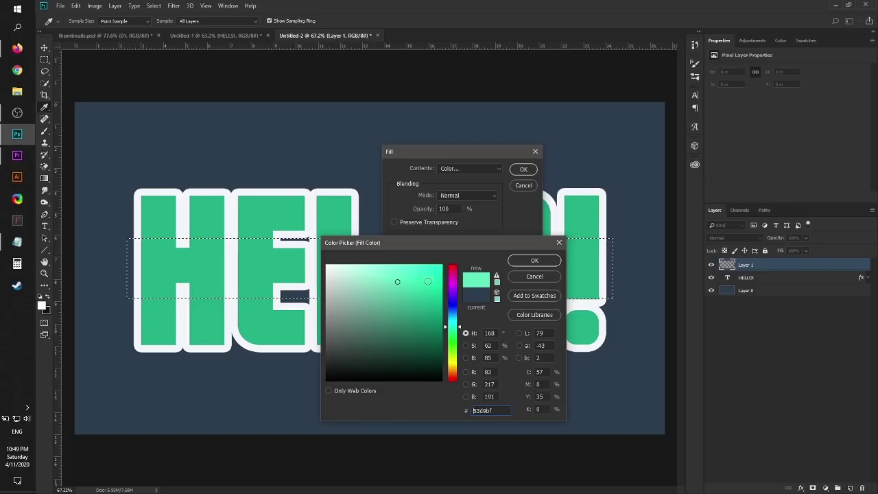
{"action": "left_click", "coordinate": [531, 262]}
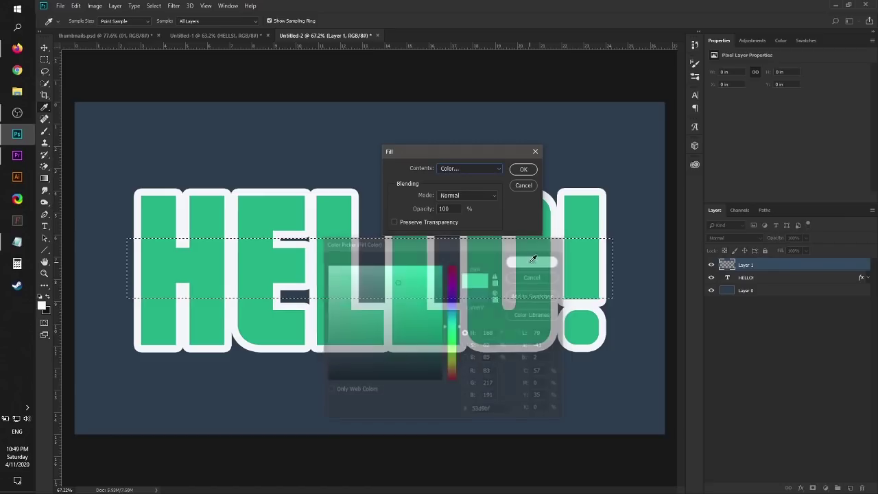
{"action": "left_click", "coordinate": [524, 169]}
Step: Deselect the band and convert Layer 1 into a smart object
{"action": "key", "text": "m"}
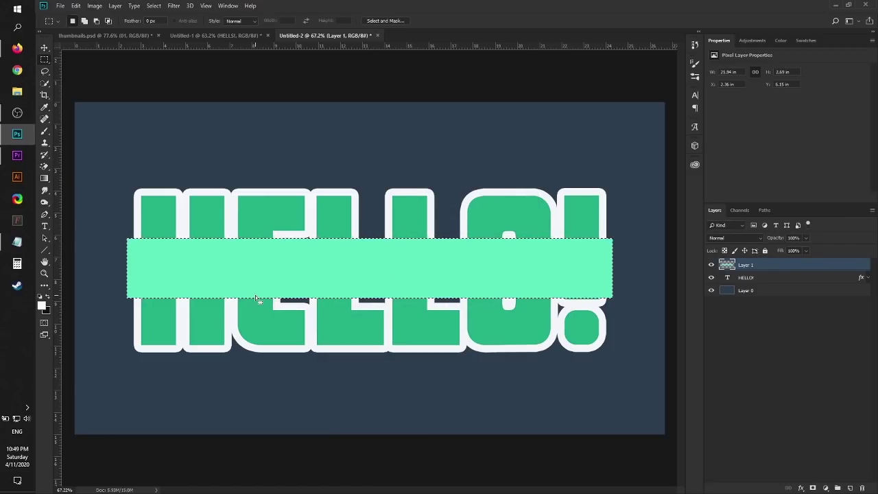
{"action": "key", "text": "ctrl+d"}
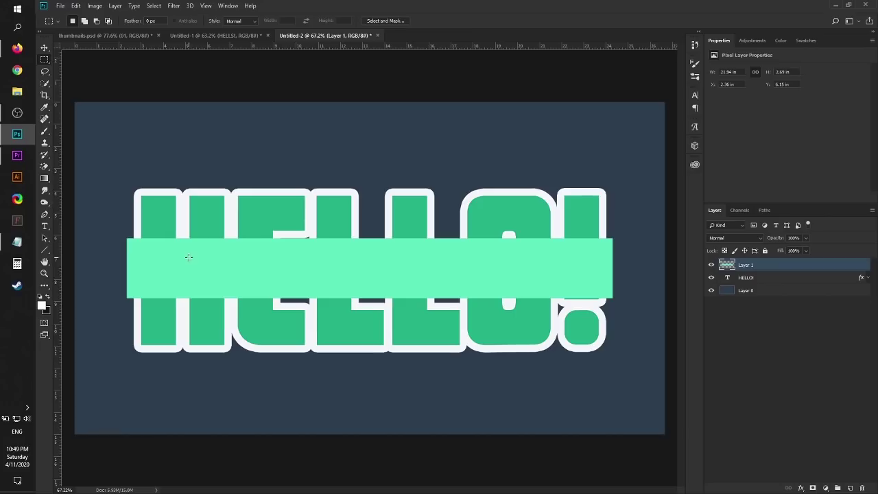
{"action": "key", "text": "v"}
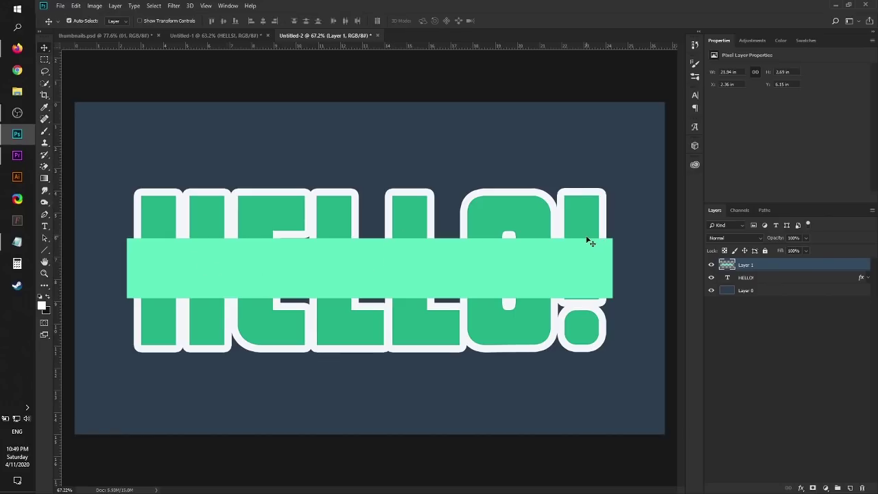
{"action": "right_click", "coordinate": [785, 268]}
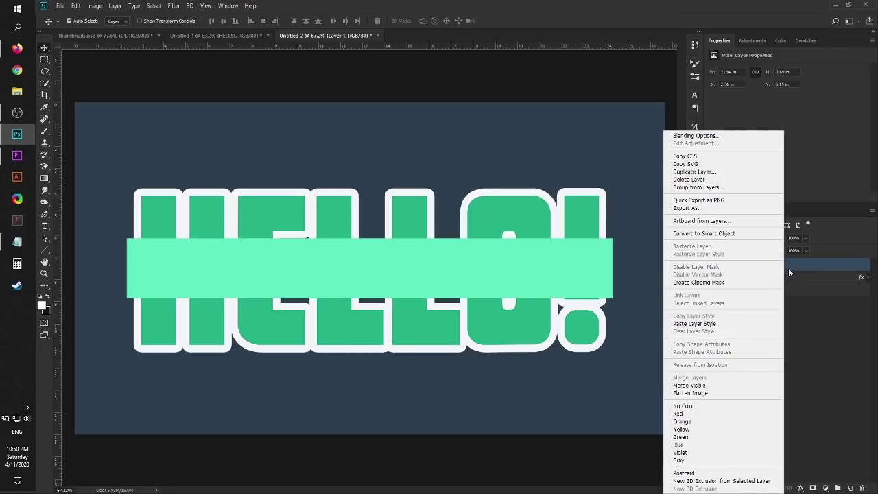
{"action": "left_click", "coordinate": [718, 236]}
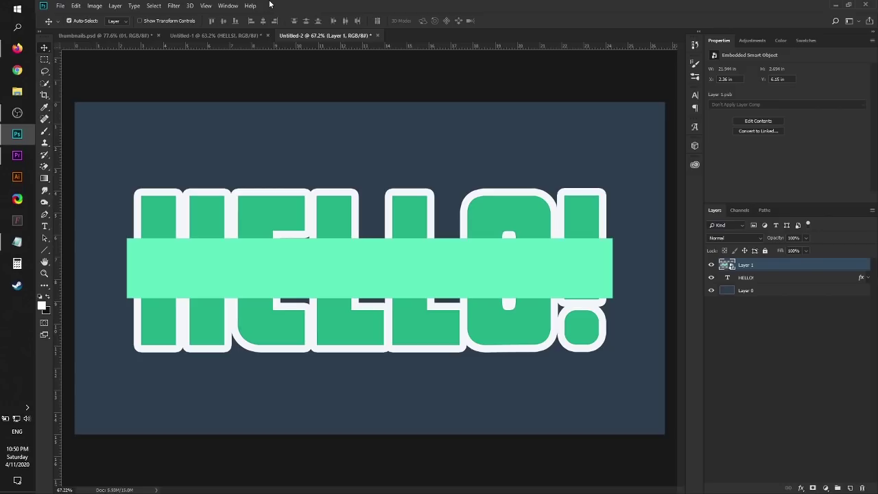
Step: Apply a Gaussian Blur smart filter with a 32-pixel radius to the mint band layer
{"action": "left_click", "coordinate": [173, 6]}
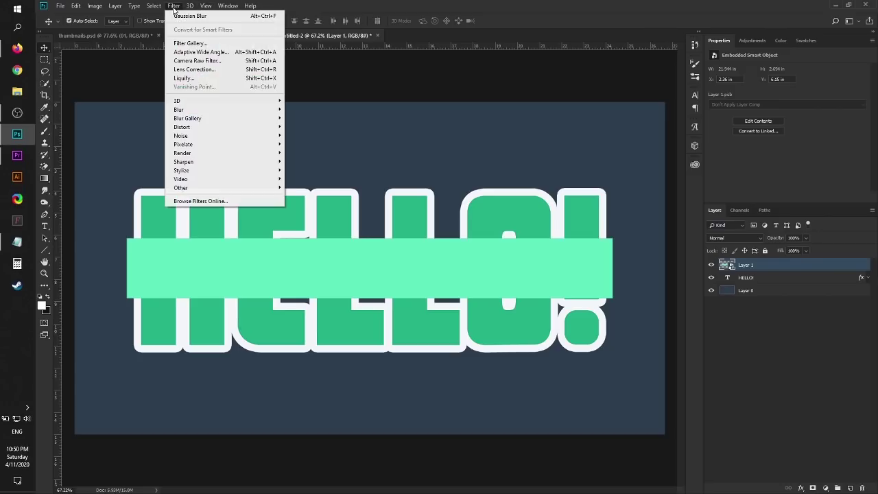
{"action": "mouse_move", "coordinate": [195, 111]}
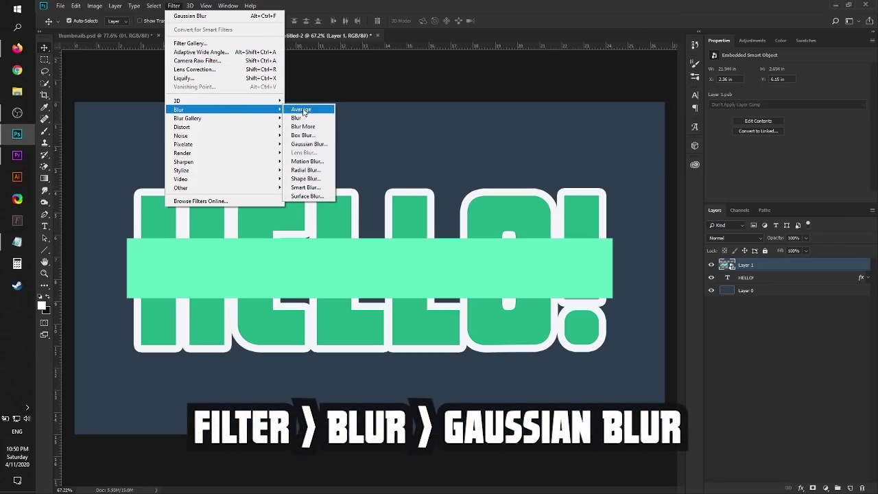
{"action": "left_click", "coordinate": [307, 145]}
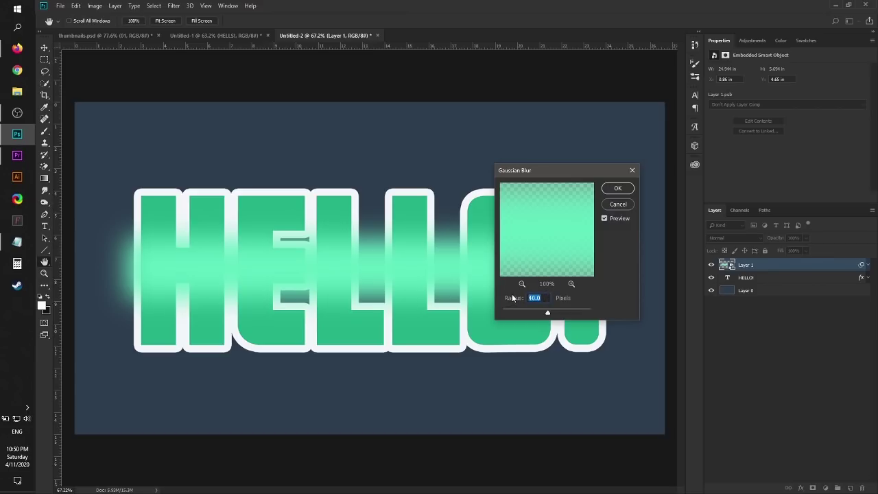
{"action": "type", "text": "35"}
{"action": "key", "text": "BackSpace"}
{"action": "type", "text": "2"}
{"action": "left_click", "coordinate": [617, 188]}
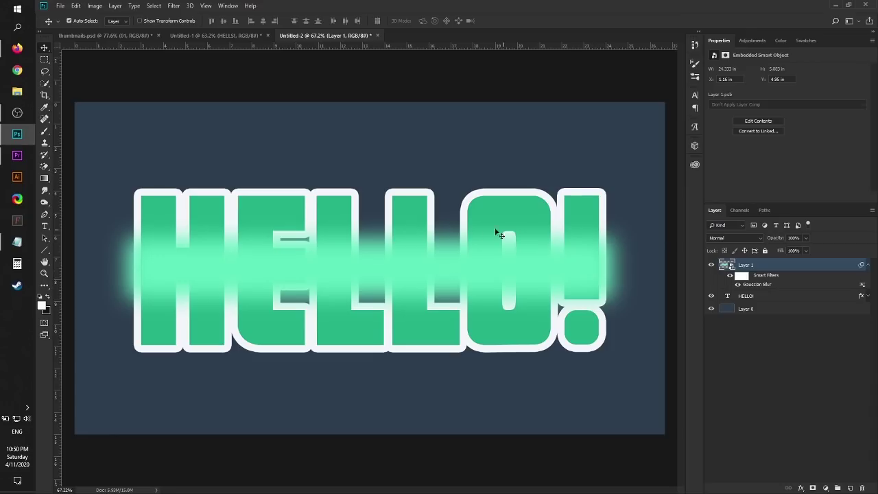
Step: Collapse Layer 1's filters and make it a clipping mask on the HELLO! text layer
{"action": "left_click", "coordinate": [869, 266]}
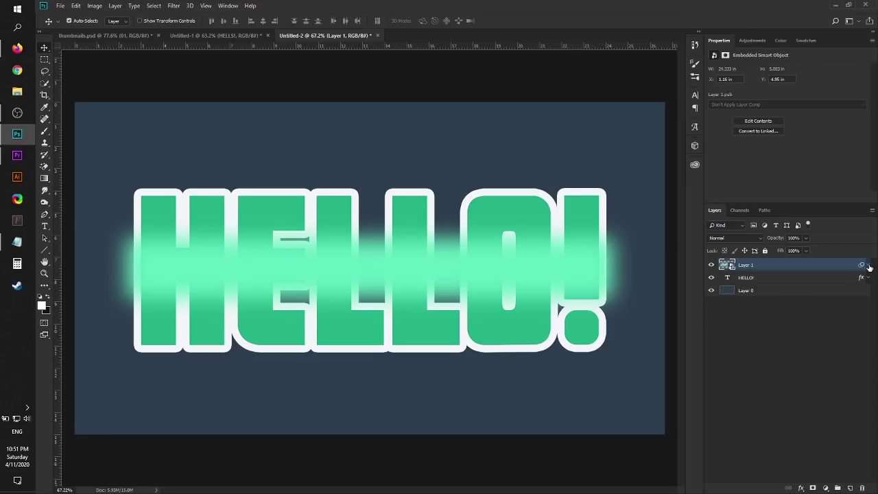
{"action": "right_click", "coordinate": [767, 267]}
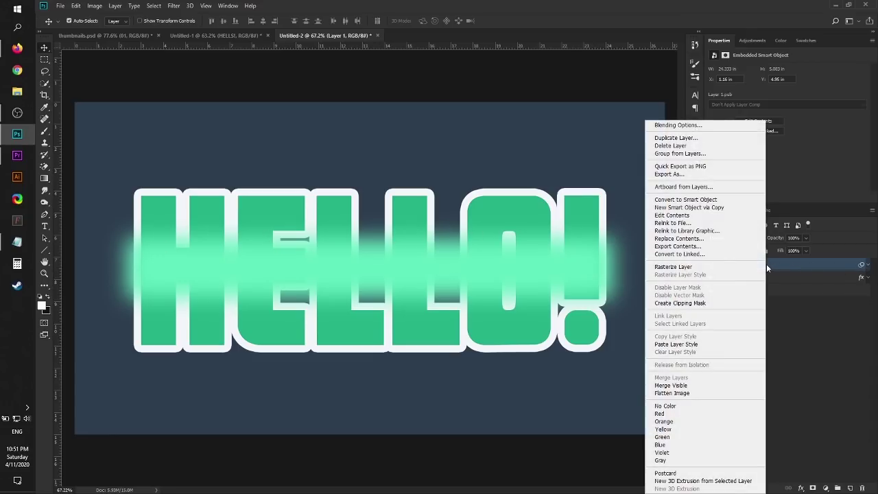
{"action": "left_click", "coordinate": [697, 303]}
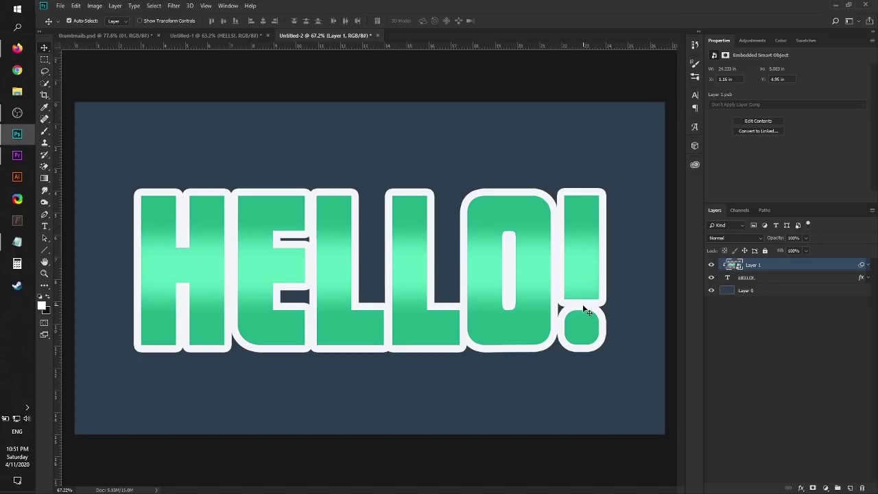
{"action": "scroll", "coordinate": [394, 261], "scroll_direction": "down", "scroll_amount": 3}
{"action": "scroll", "coordinate": [395, 260], "scroll_direction": "up", "scroll_amount": 2}
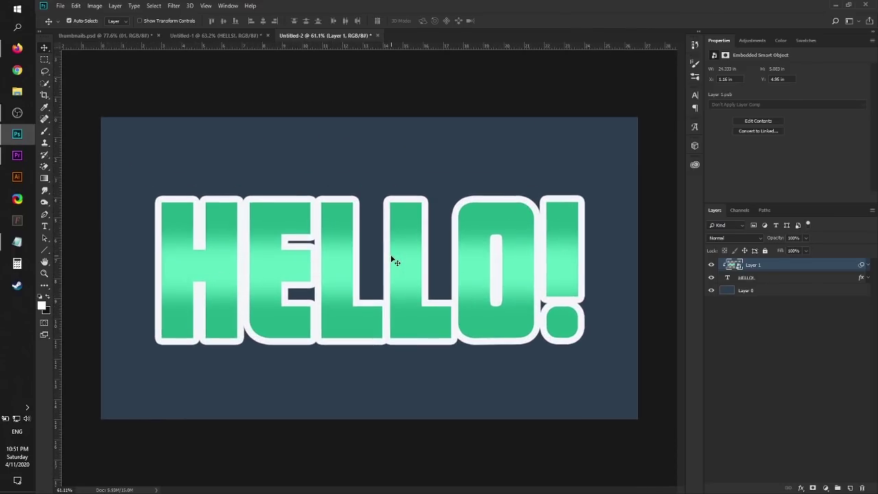
{"action": "scroll", "coordinate": [395, 262], "scroll_direction": "down", "scroll_amount": 4}
{"action": "scroll", "coordinate": [396, 261], "scroll_direction": "up", "scroll_amount": 3}
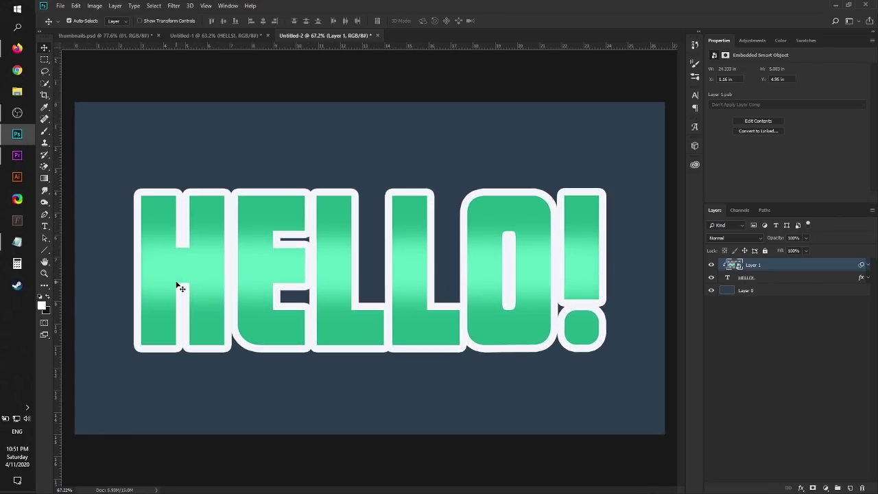
{"action": "scroll", "coordinate": [177, 284], "scroll_direction": "up", "scroll_amount": 2}
Step: Expand Layer 1's smart filters and toggle the blur off and on twice to compare
{"action": "left_click", "coordinate": [867, 267]}
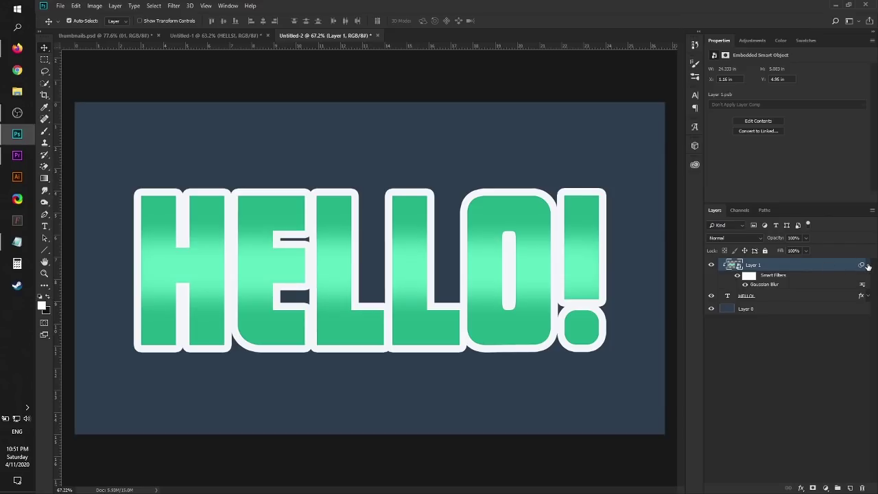
{"action": "left_click", "coordinate": [738, 275]}
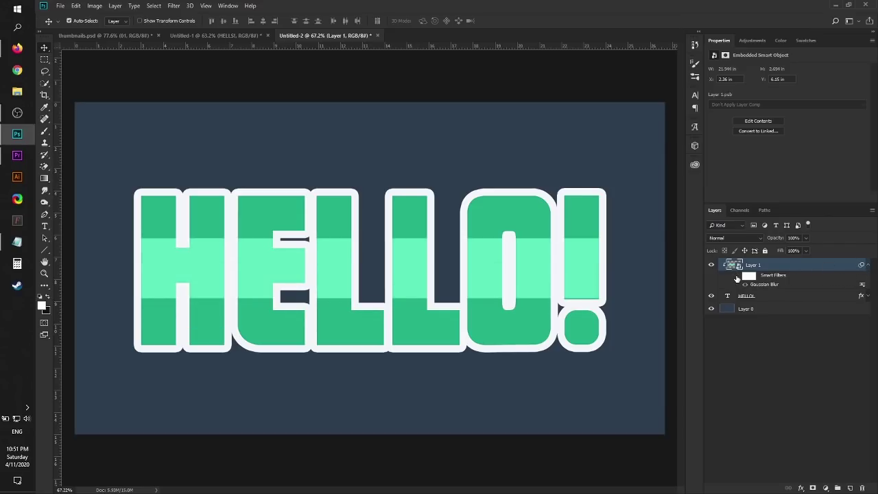
{"action": "left_click", "coordinate": [738, 277]}
{"action": "left_click", "coordinate": [738, 276]}
{"action": "left_click", "coordinate": [738, 276]}
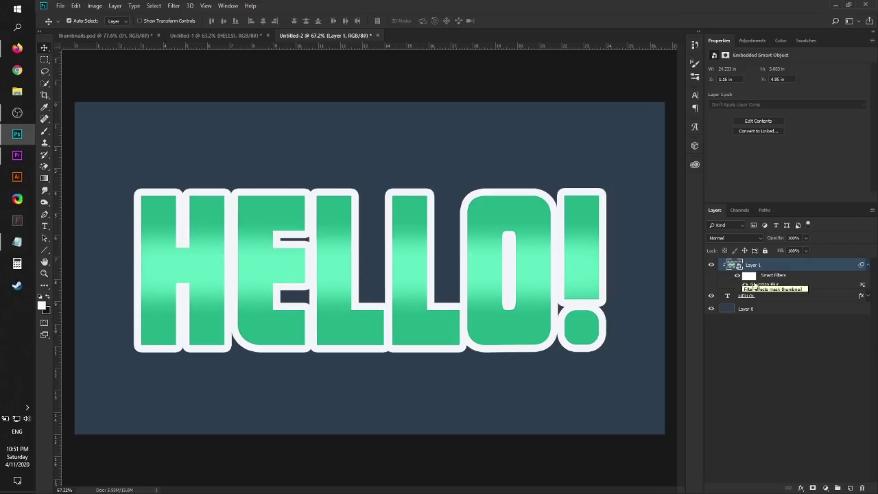
Step: Reopen Layer 1's Gaussian Blur settings and enter a 40-pixel radius
{"action": "double_click", "coordinate": [763, 285]}
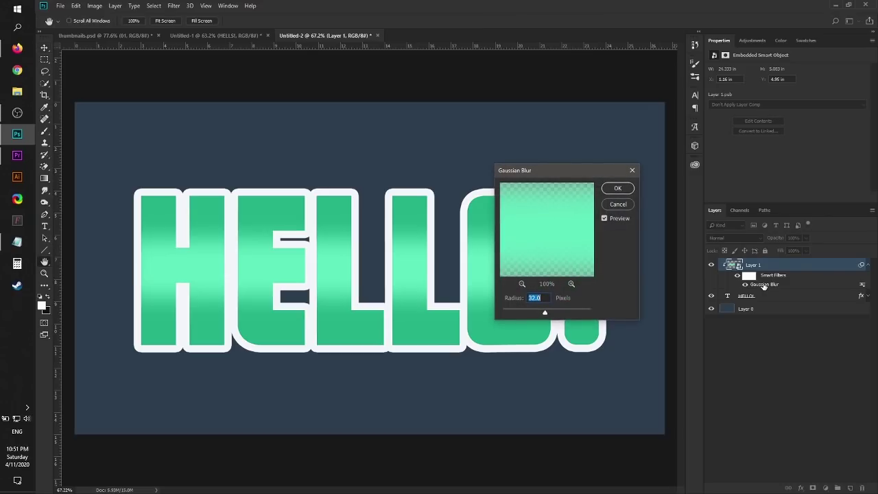
{"action": "left_click_drag", "start_coordinate": [552, 170], "coordinate": [676, 152]}
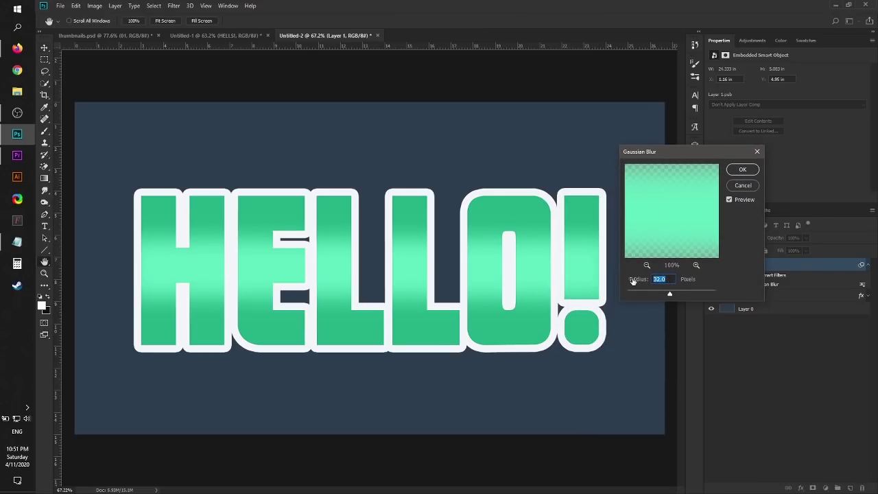
{"action": "type", "text": "45"}
{"action": "type", "text": "13"}
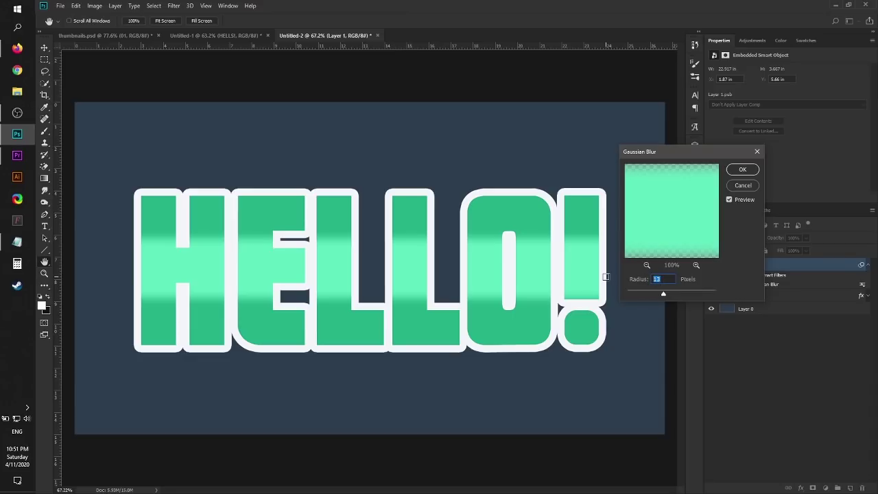
{"action": "type", "text": "35"}
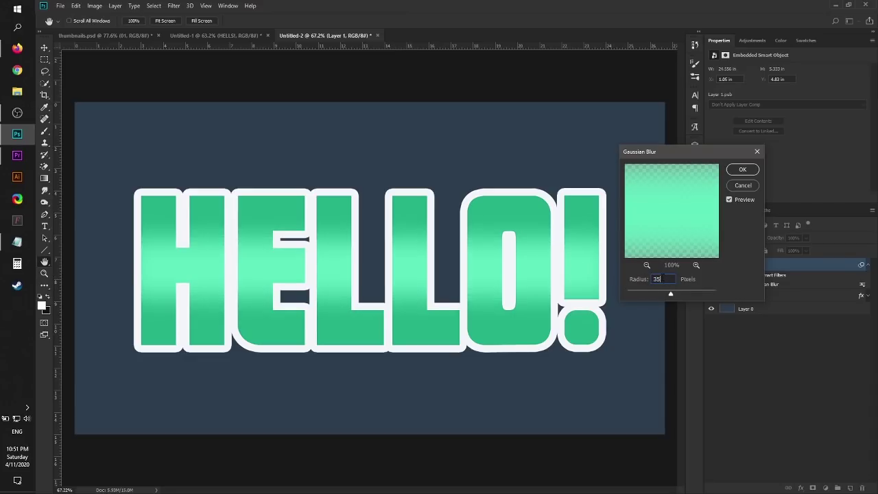
{"action": "key", "text": "ctrl+a"}
{"action": "type", "text": "45"}
{"action": "key", "text": "ctrl+a"}
{"action": "type", "text": "40"}
Step: Apply the 40-pixel blur radius and zoom in on the softened band
{"action": "left_click", "coordinate": [741, 170]}
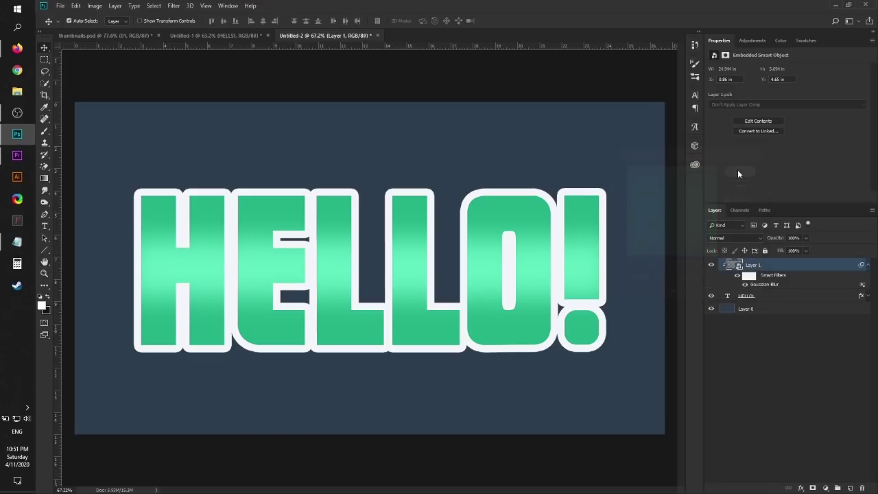
{"action": "scroll", "coordinate": [453, 260], "scroll_direction": "down", "scroll_amount": 5}
{"action": "scroll", "coordinate": [429, 287], "scroll_direction": "down", "scroll_amount": 2}
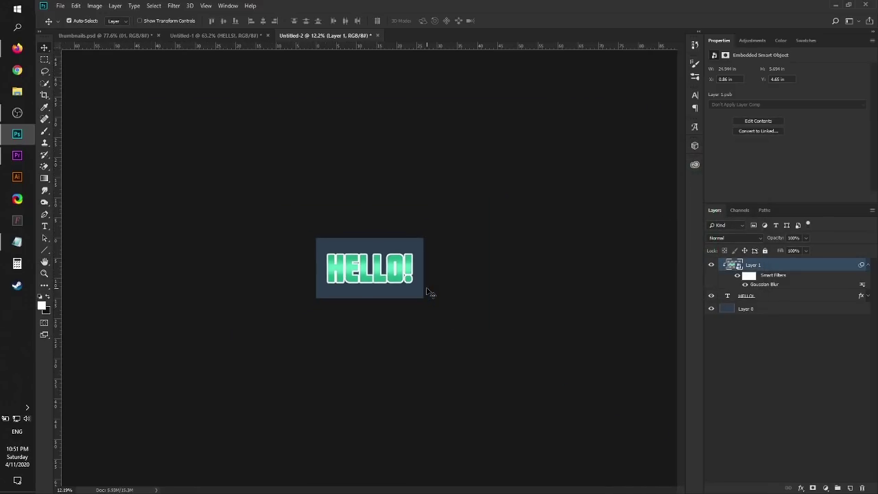
{"action": "scroll", "coordinate": [385, 286], "scroll_direction": "down", "scroll_amount": 1}
{"action": "scroll", "coordinate": [410, 280], "scroll_direction": "up", "scroll_amount": 3}
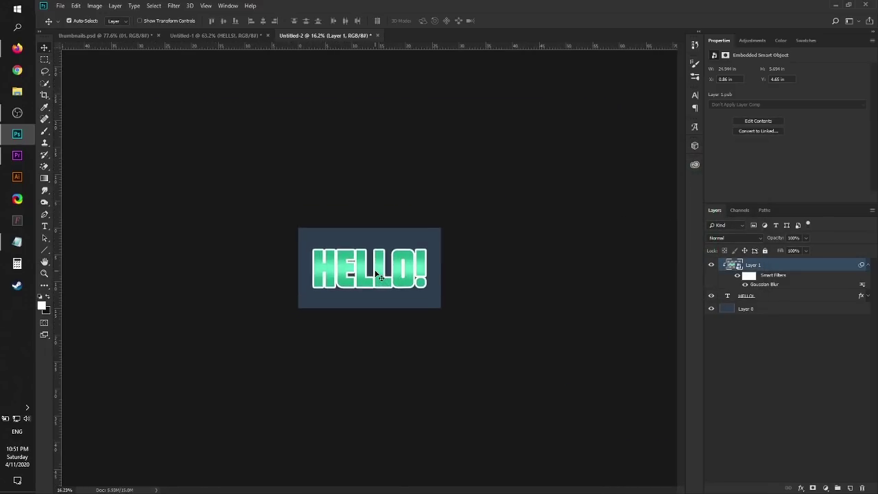
{"action": "scroll", "coordinate": [410, 280], "scroll_direction": "down", "scroll_amount": 2}
{"action": "scroll", "coordinate": [378, 274], "scroll_direction": "up", "scroll_amount": 3}
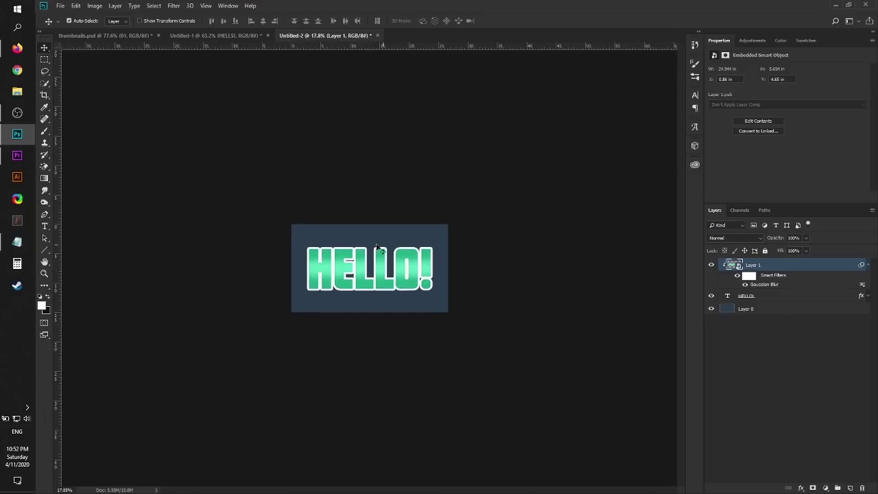
{"action": "scroll", "coordinate": [367, 306], "scroll_direction": "up", "scroll_amount": 2}
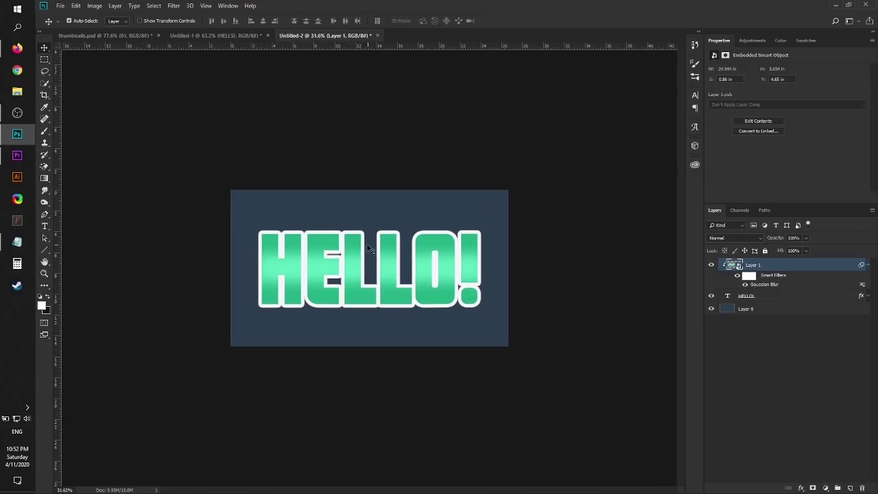
{"action": "scroll", "coordinate": [482, 312], "scroll_direction": "down", "scroll_amount": 2}
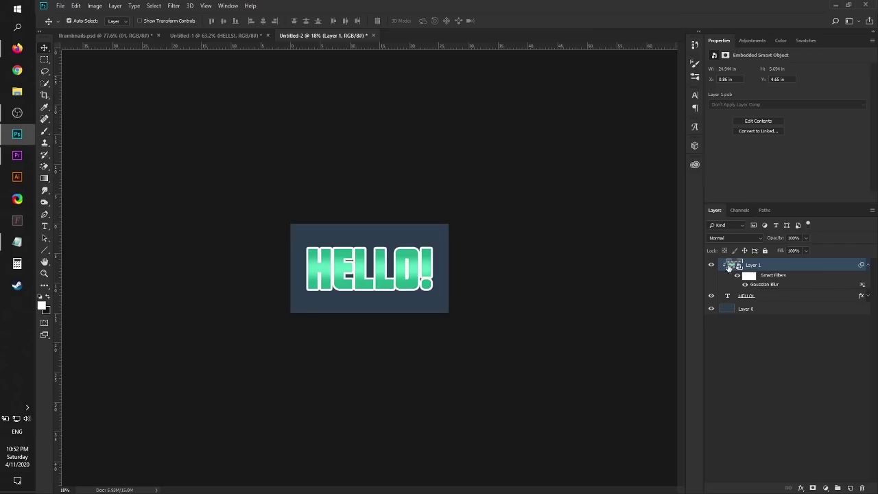
Step: Toggle Layer 1's visibility several times to compare, leaving the gloss band visible
{"action": "left_click", "coordinate": [712, 265]}
{"action": "left_click", "coordinate": [711, 264]}
{"action": "left_click", "coordinate": [711, 264]}
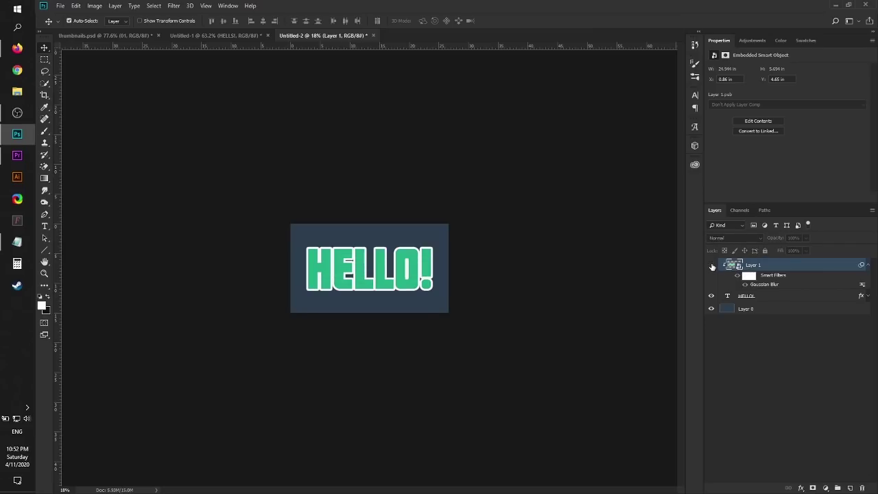
{"action": "left_click", "coordinate": [711, 265]}
{"action": "left_click", "coordinate": [711, 265]}
{"action": "left_click", "coordinate": [711, 265]}
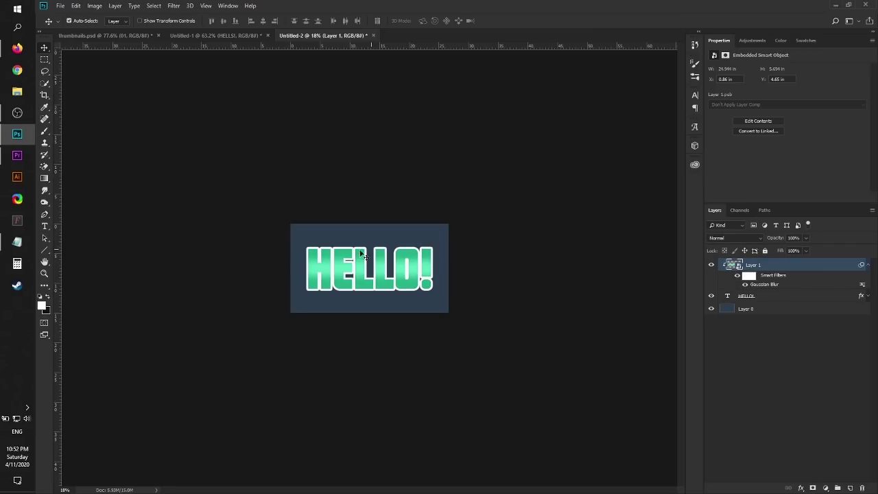
{"action": "scroll", "coordinate": [300, 266], "scroll_direction": "up", "scroll_amount": 2}
{"action": "scroll", "coordinate": [300, 266], "scroll_direction": "up", "scroll_amount": 4}
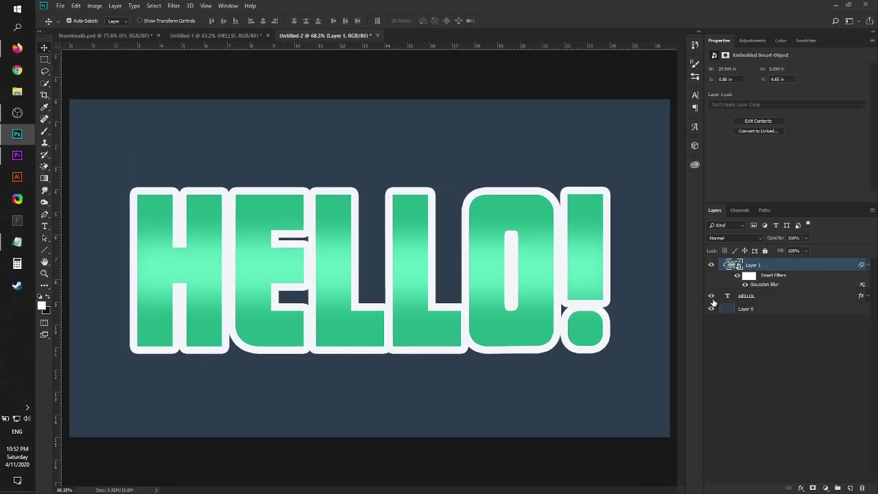
Step: Replace the HELLO! text with 'BOOBS' and zoom in on the canvas
{"action": "left_click", "coordinate": [790, 299]}
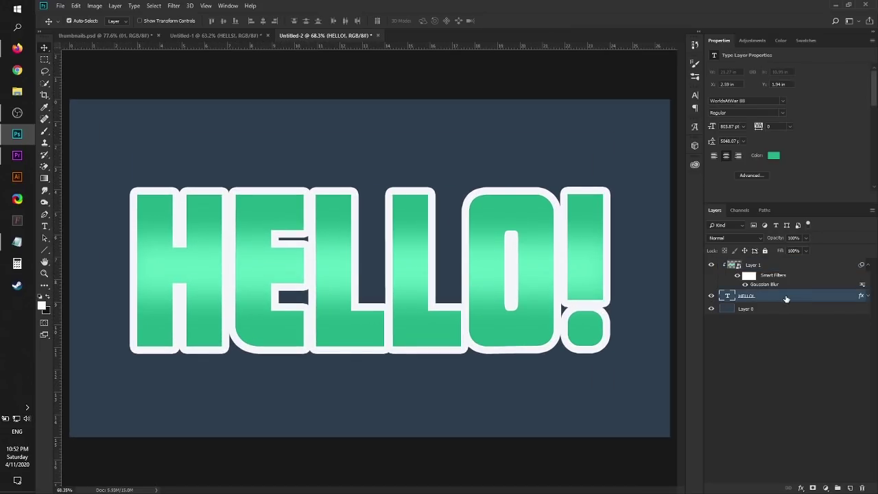
{"action": "double_click", "coordinate": [727, 296]}
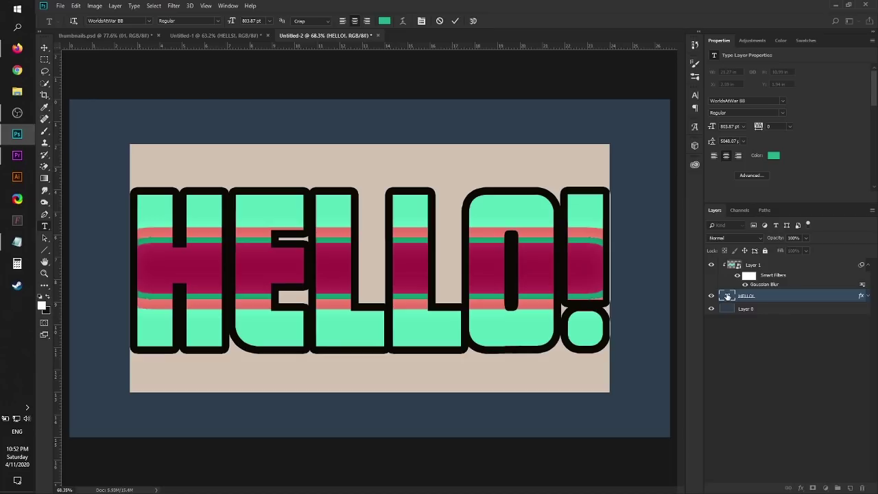
{"action": "type", "text": "BOOBS"}
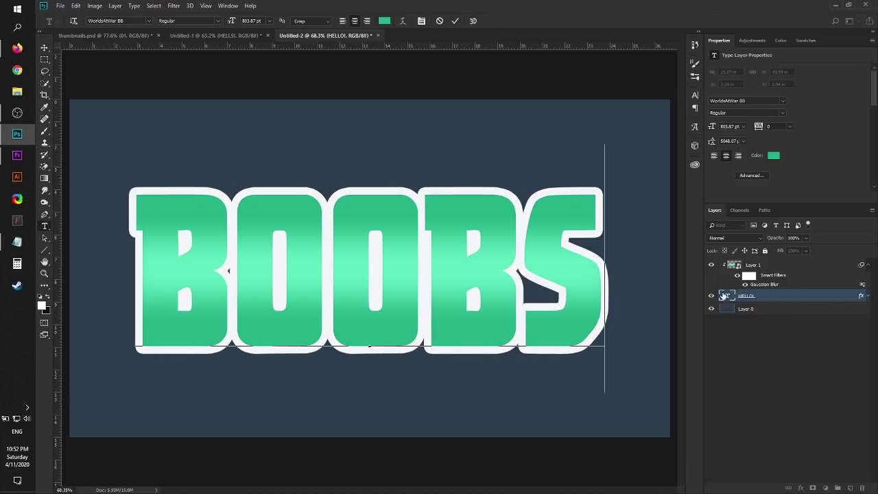
{"action": "key", "text": "ctrl+Return"}
{"action": "key", "text": "v"}
{"action": "scroll", "coordinate": [194, 210], "scroll_direction": "down", "scroll_amount": 5}
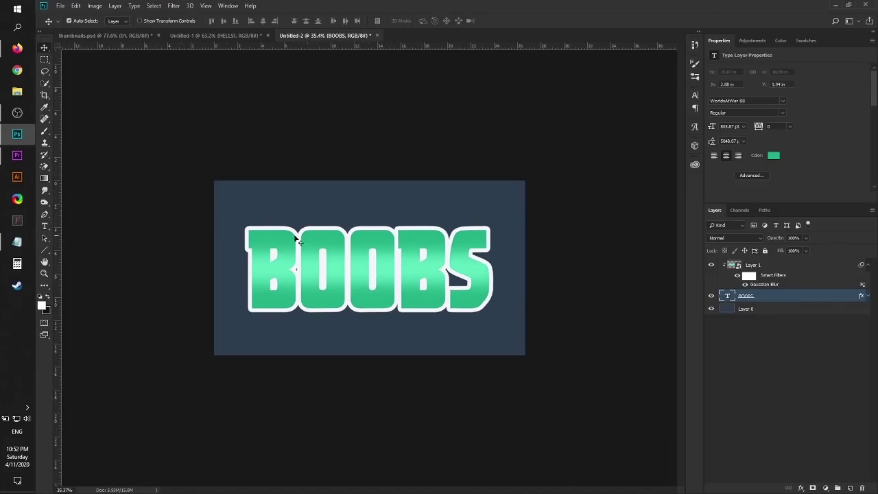
{"action": "key", "text": "ctrl+plus"}
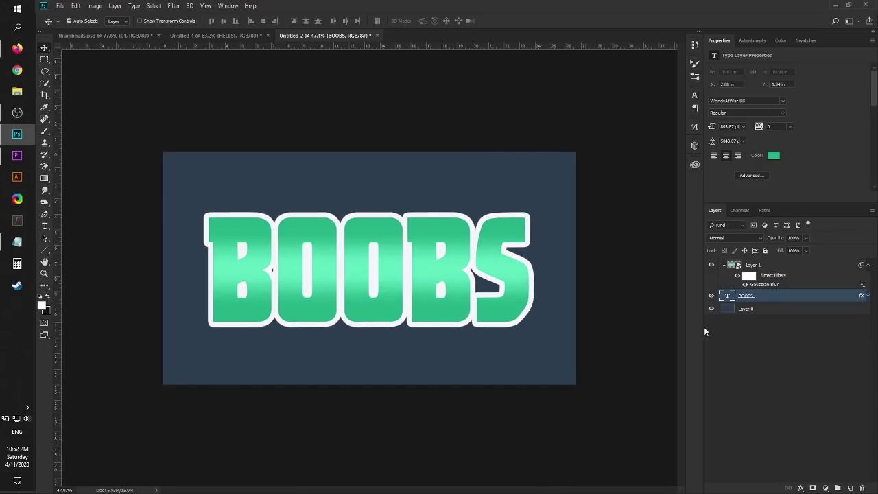
Step: Append 'SDS' to the end of the word and commit the text edit
{"action": "double_click", "coordinate": [729, 296]}
{"action": "left_click", "coordinate": [527, 255]}
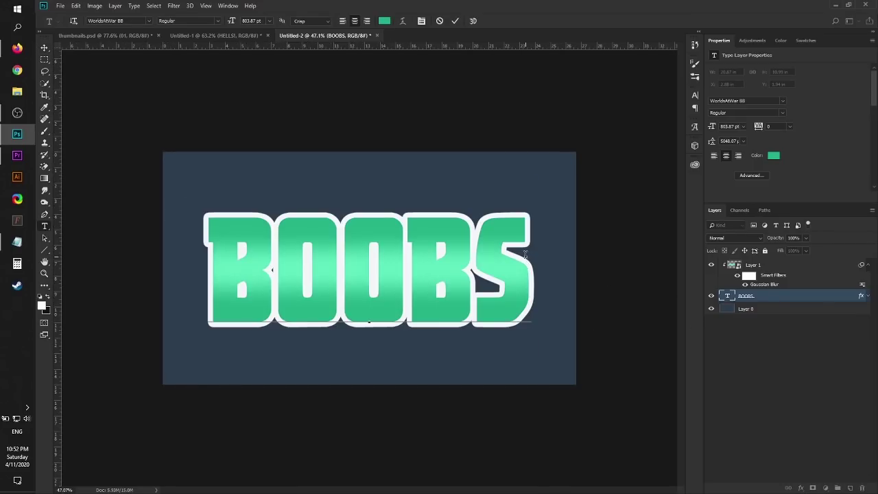
{"action": "type", "text": "SDS"}
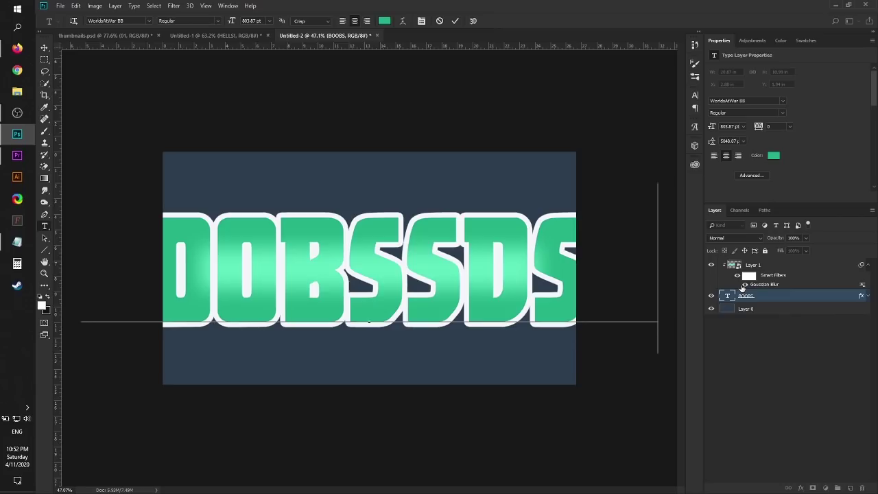
{"action": "key", "text": "ctrl+Return"}
{"action": "key", "text": "v"}
{"action": "scroll", "coordinate": [238, 241], "scroll_direction": "up", "scroll_amount": 1}
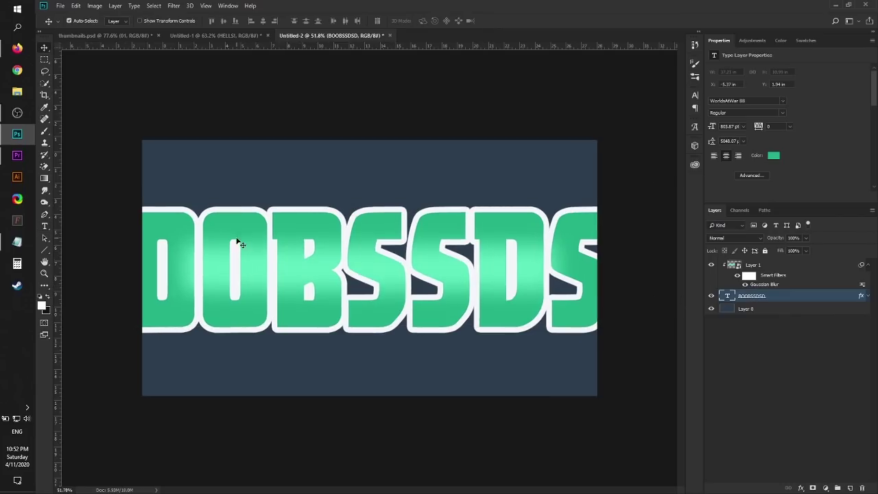
{"action": "scroll", "coordinate": [237, 243], "scroll_direction": "up", "scroll_amount": 2}
{"action": "scroll", "coordinate": [237, 243], "scroll_direction": "down", "scroll_amount": 1}
Step: Free-transform Layer 1, dragging its right edge outward so the band spans the longer word
{"action": "left_click", "coordinate": [771, 265]}
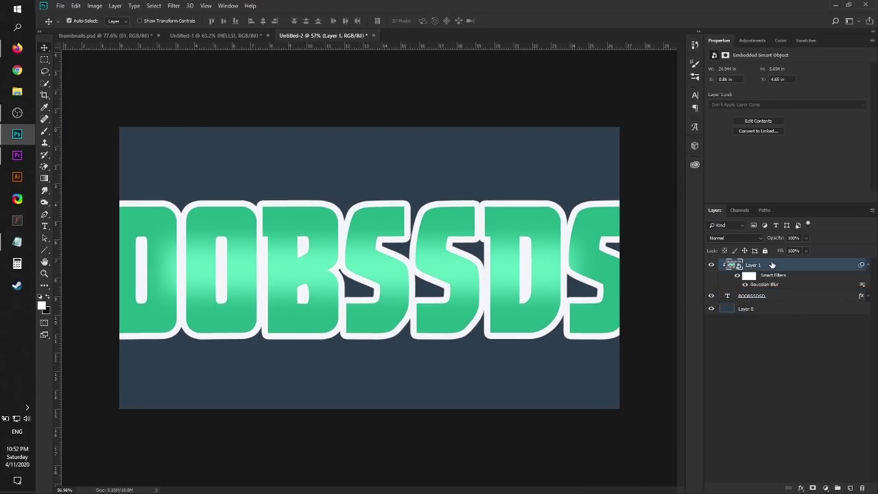
{"action": "key", "text": "ctrl+t"}
{"action": "scroll", "coordinate": [371, 268], "scroll_direction": "down", "scroll_amount": 2}
{"action": "left_click_drag", "start_coordinate": [565, 267], "coordinate": [613, 265]}
{"action": "key", "text": "Return"}
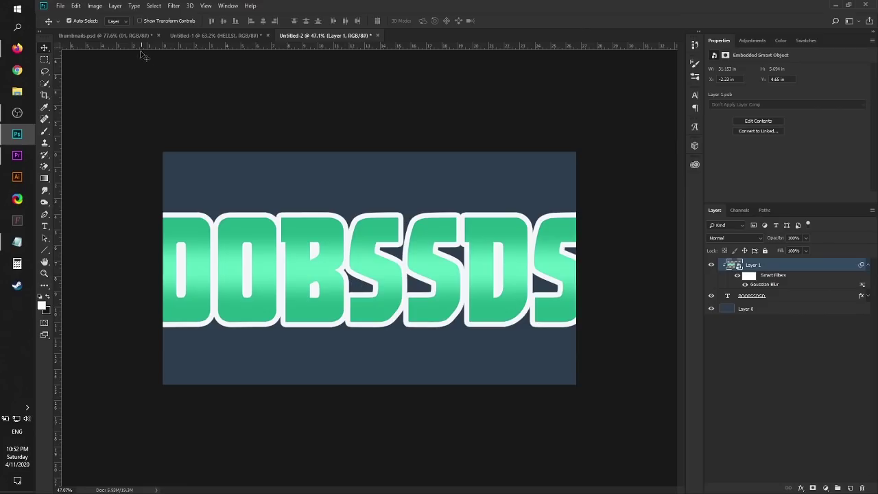
Step: Switch to the thumbnails.psd document and zoom in on the thumbnail
{"action": "left_click", "coordinate": [113, 36]}
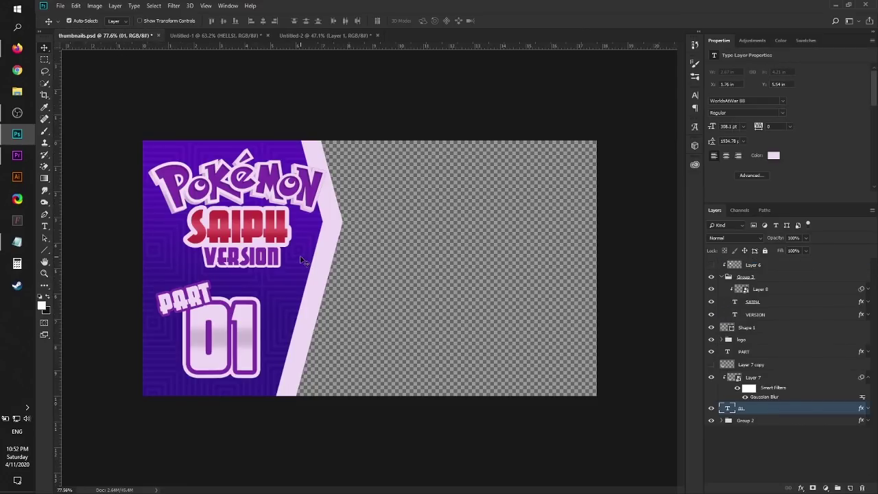
{"action": "key", "text": "ctrl+minus"}
{"action": "key", "text": "ctrl+plus"}
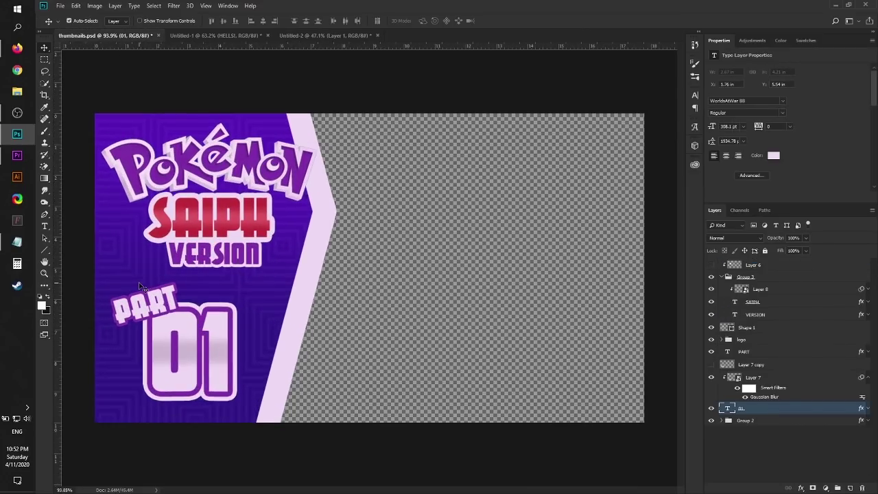
{"action": "scroll", "coordinate": [127, 374], "scroll_direction": "up", "scroll_amount": 3}
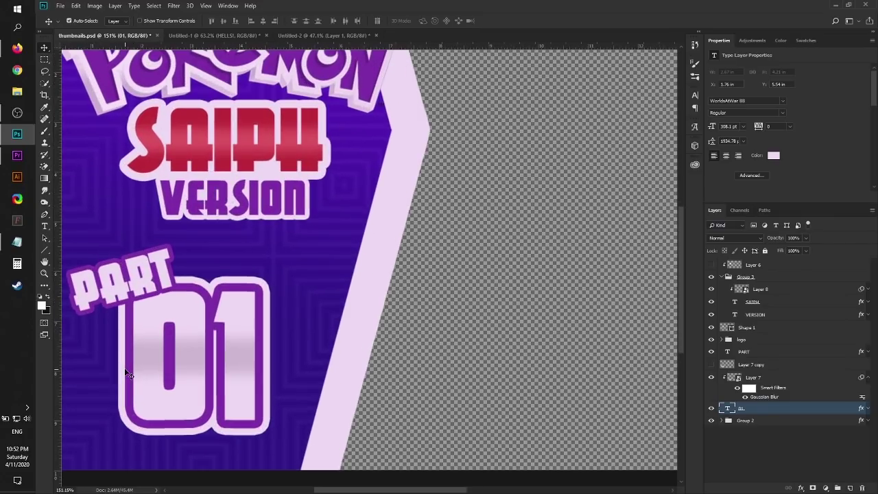
{"action": "scroll", "coordinate": [127, 373], "scroll_direction": "down", "scroll_amount": 3}
{"action": "scroll", "coordinate": [127, 374], "scroll_direction": "up", "scroll_amount": 2}
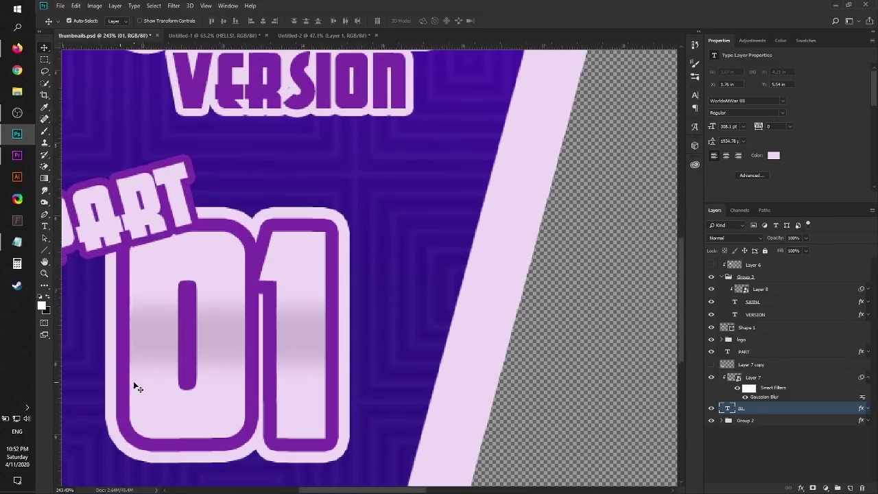
{"action": "scroll", "coordinate": [133, 380], "scroll_direction": "up", "scroll_amount": 3}
Step: Retype the thumbnail's number text from 01 to 44 and commit it
{"action": "double_click", "coordinate": [727, 408]}
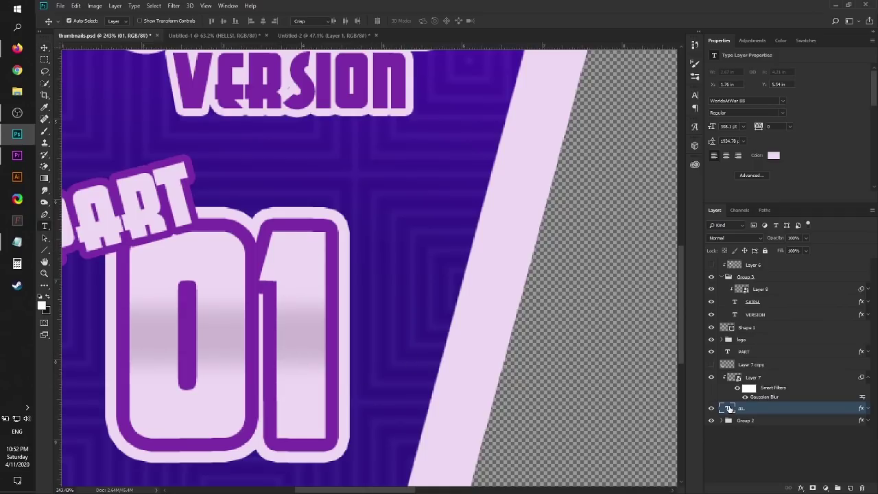
{"action": "left_click_drag", "start_coordinate": [230, 278], "coordinate": [383, 295]}
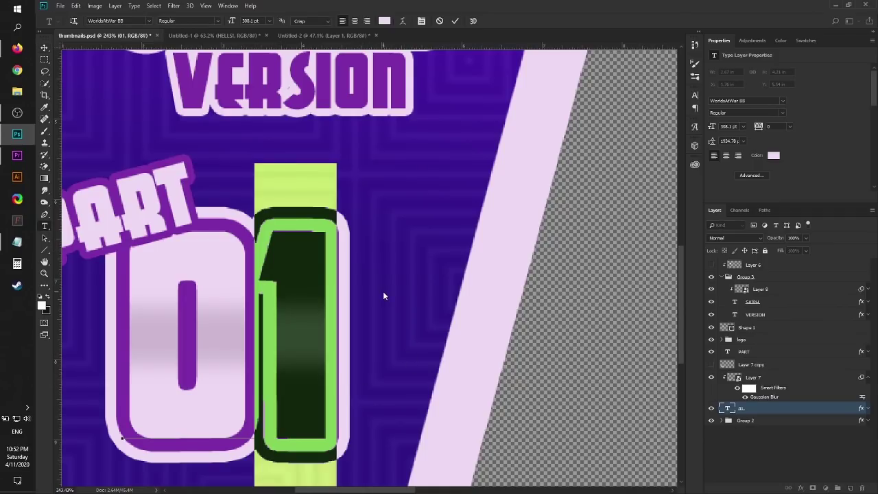
{"action": "type", "text": "4"}
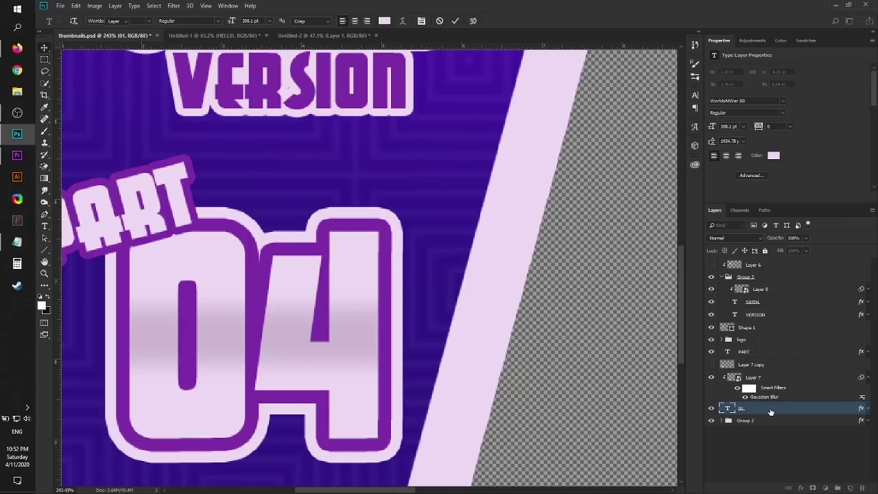
{"action": "double_click", "coordinate": [727, 408]}
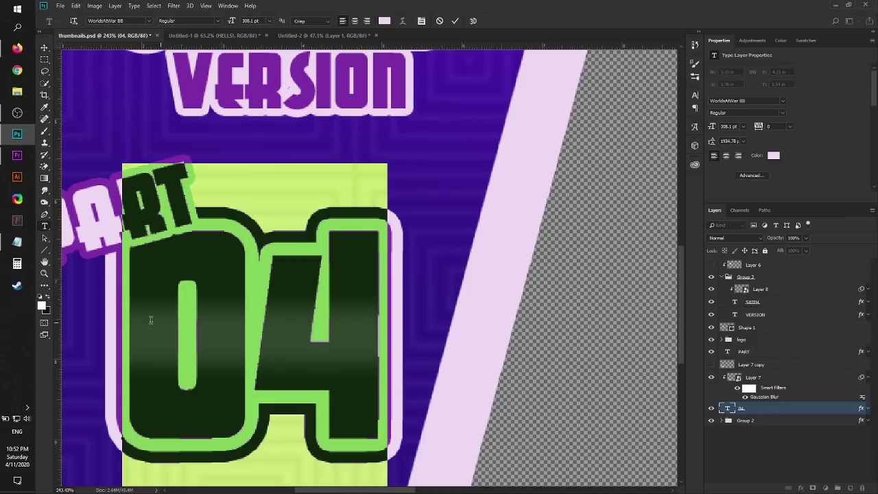
{"action": "type", "text": "44"}
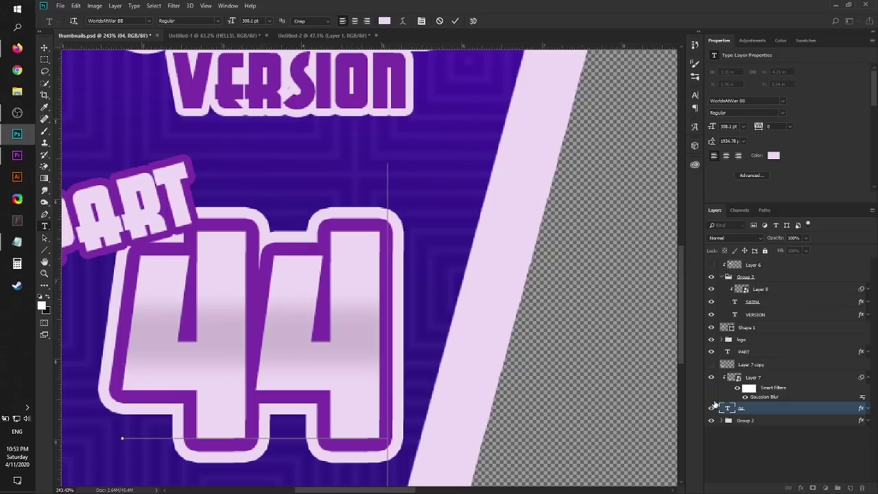
{"action": "key", "text": "Escape"}
{"action": "key", "text": "v"}
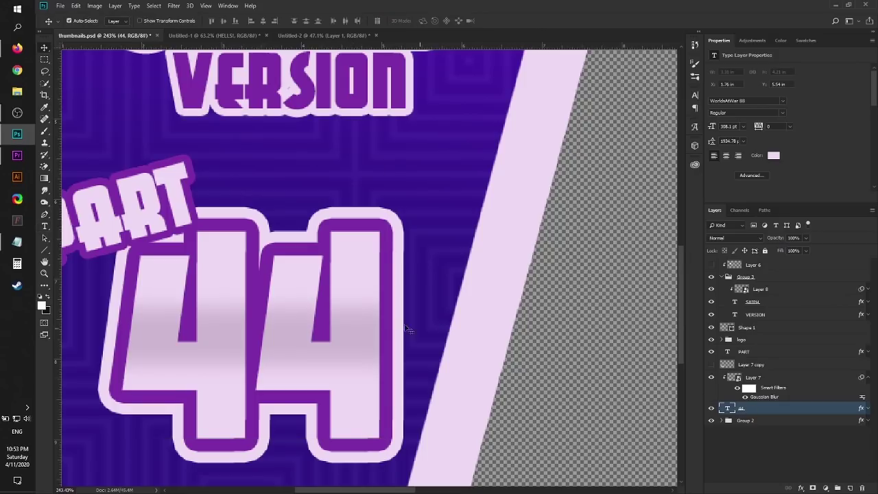
{"action": "left_click", "coordinate": [710, 377]}
{"action": "left_click", "coordinate": [711, 378]}
{"action": "left_click", "coordinate": [711, 377]}
{"action": "left_click", "coordinate": [710, 378]}
{"action": "scroll", "coordinate": [447, 231], "scroll_direction": "down", "scroll_amount": 5}
{"action": "scroll", "coordinate": [128, 186], "scroll_direction": "up", "scroll_amount": 5}
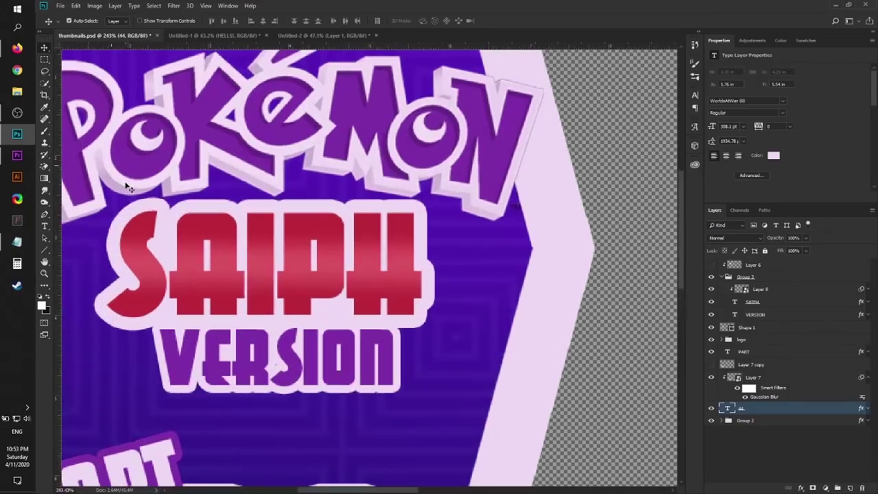
{"action": "scroll", "coordinate": [199, 202], "scroll_direction": "up", "scroll_amount": 2}
{"action": "left_click", "coordinate": [251, 293]}
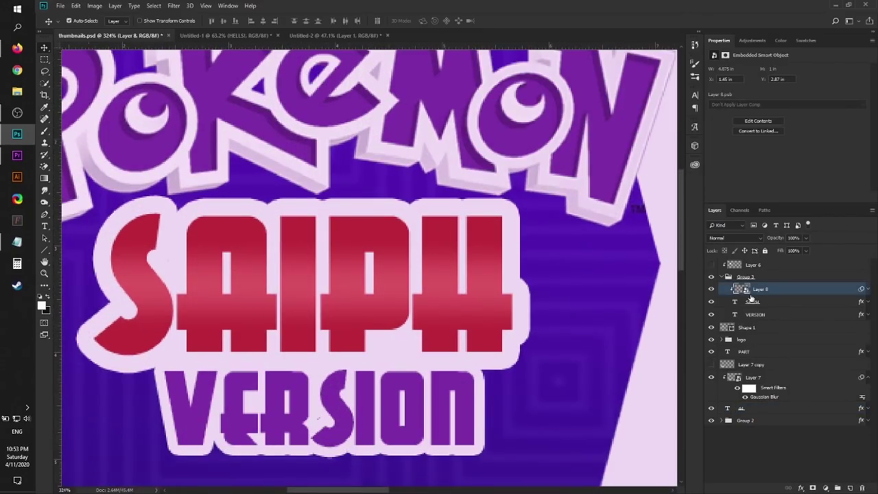
{"action": "scroll", "coordinate": [289, 307], "scroll_direction": "down", "scroll_amount": 2}
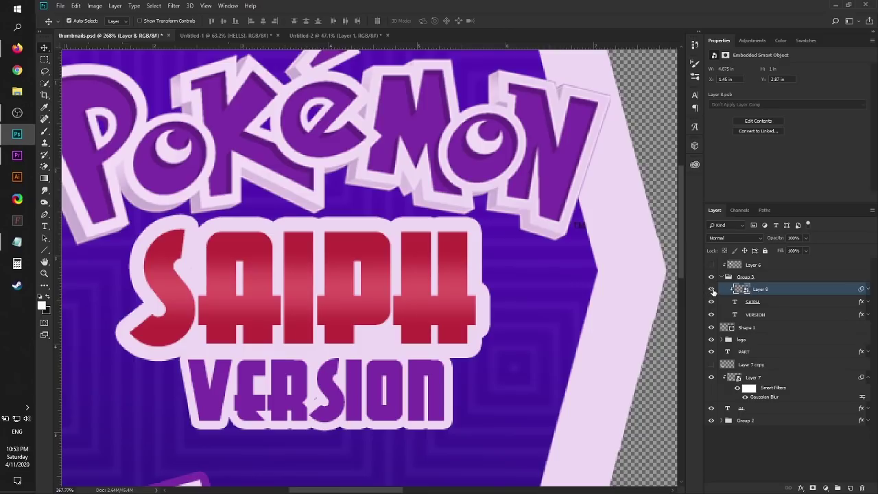
{"action": "left_click", "coordinate": [711, 289]}
{"action": "left_click", "coordinate": [711, 288]}
{"action": "left_click", "coordinate": [711, 289]}
{"action": "left_click", "coordinate": [711, 289]}
{"action": "scroll", "coordinate": [598, 280], "scroll_direction": "down", "scroll_amount": 5}
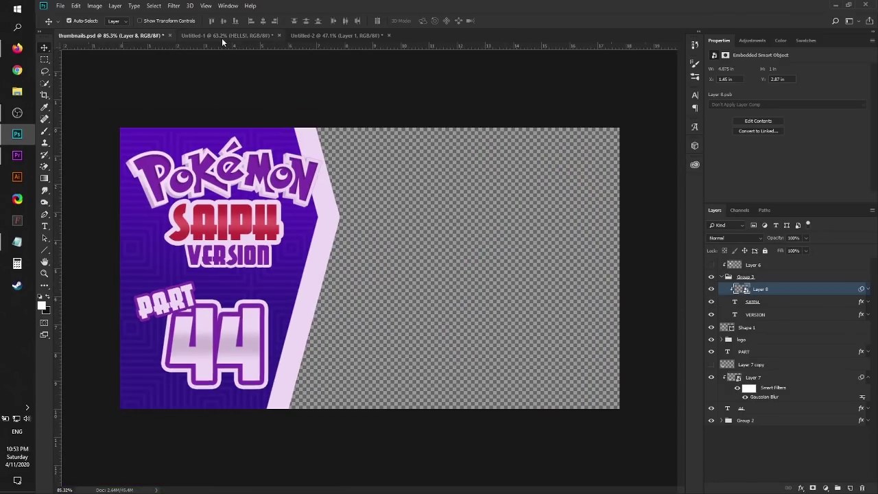
Step: Return to the Untitled-2 document with the mint-glossed, off-white outlined word, zoomed out
{"action": "left_click", "coordinate": [221, 37]}
{"action": "left_click", "coordinate": [313, 35]}
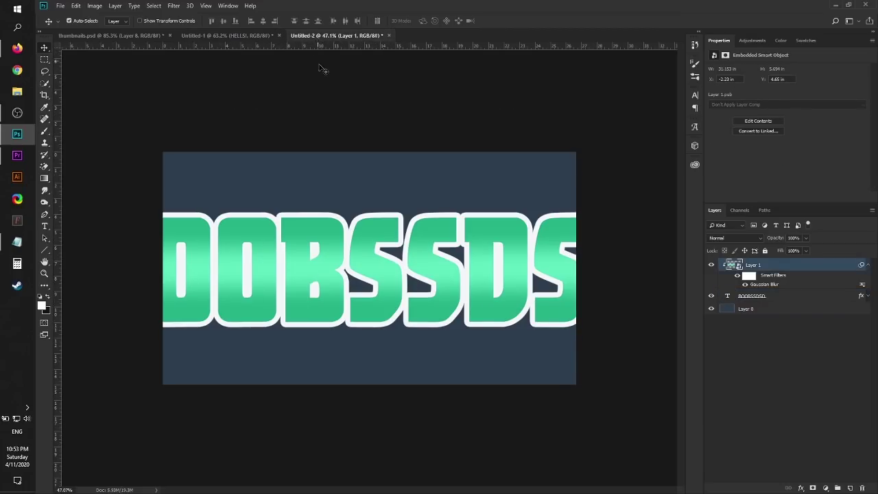
{"action": "scroll", "coordinate": [289, 213], "scroll_direction": "down", "scroll_amount": 1}
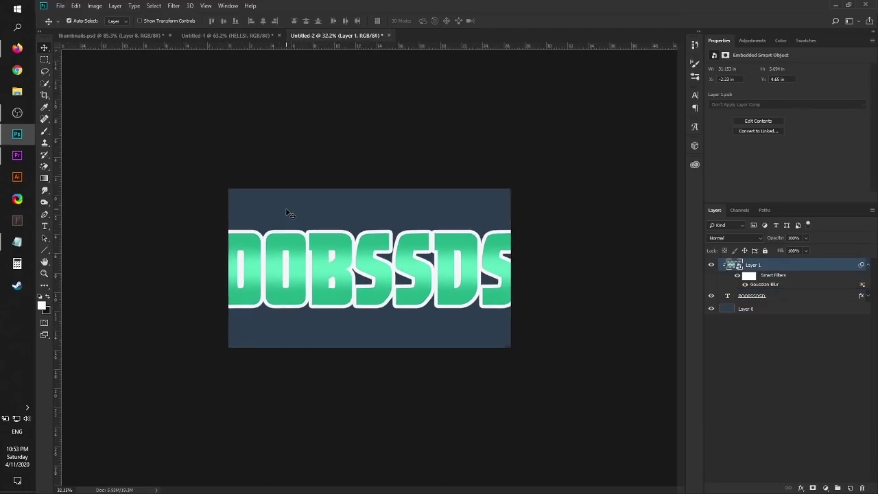
{"action": "scroll", "coordinate": [289, 213], "scroll_direction": "up", "scroll_amount": 2}
{"action": "scroll", "coordinate": [288, 213], "scroll_direction": "down", "scroll_amount": 3}
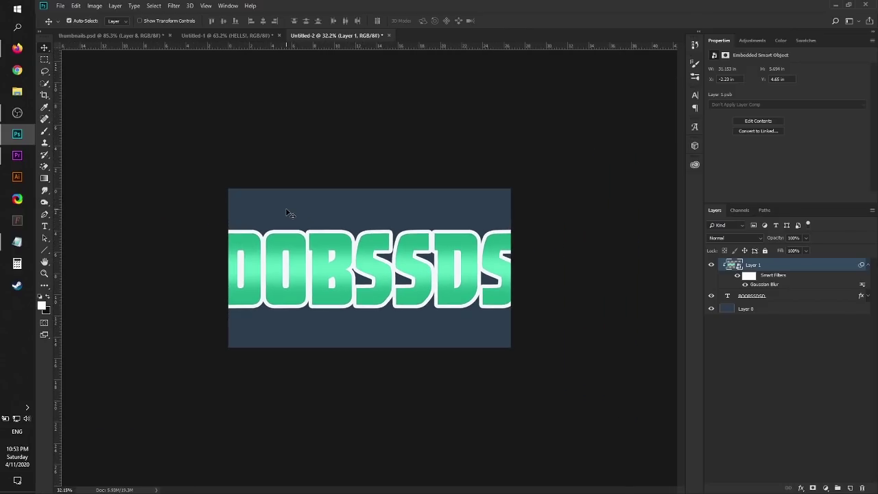
{"action": "left_click", "coordinate": [114, 36]}
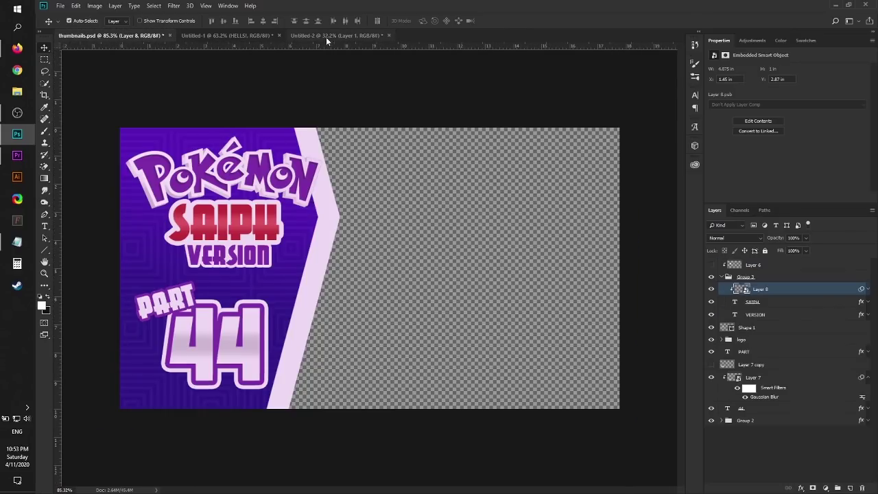
{"action": "left_click", "coordinate": [327, 36]}
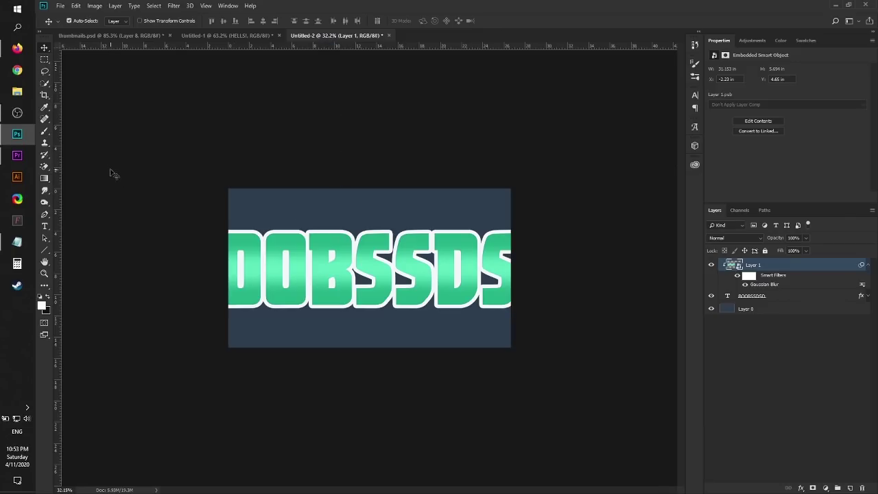